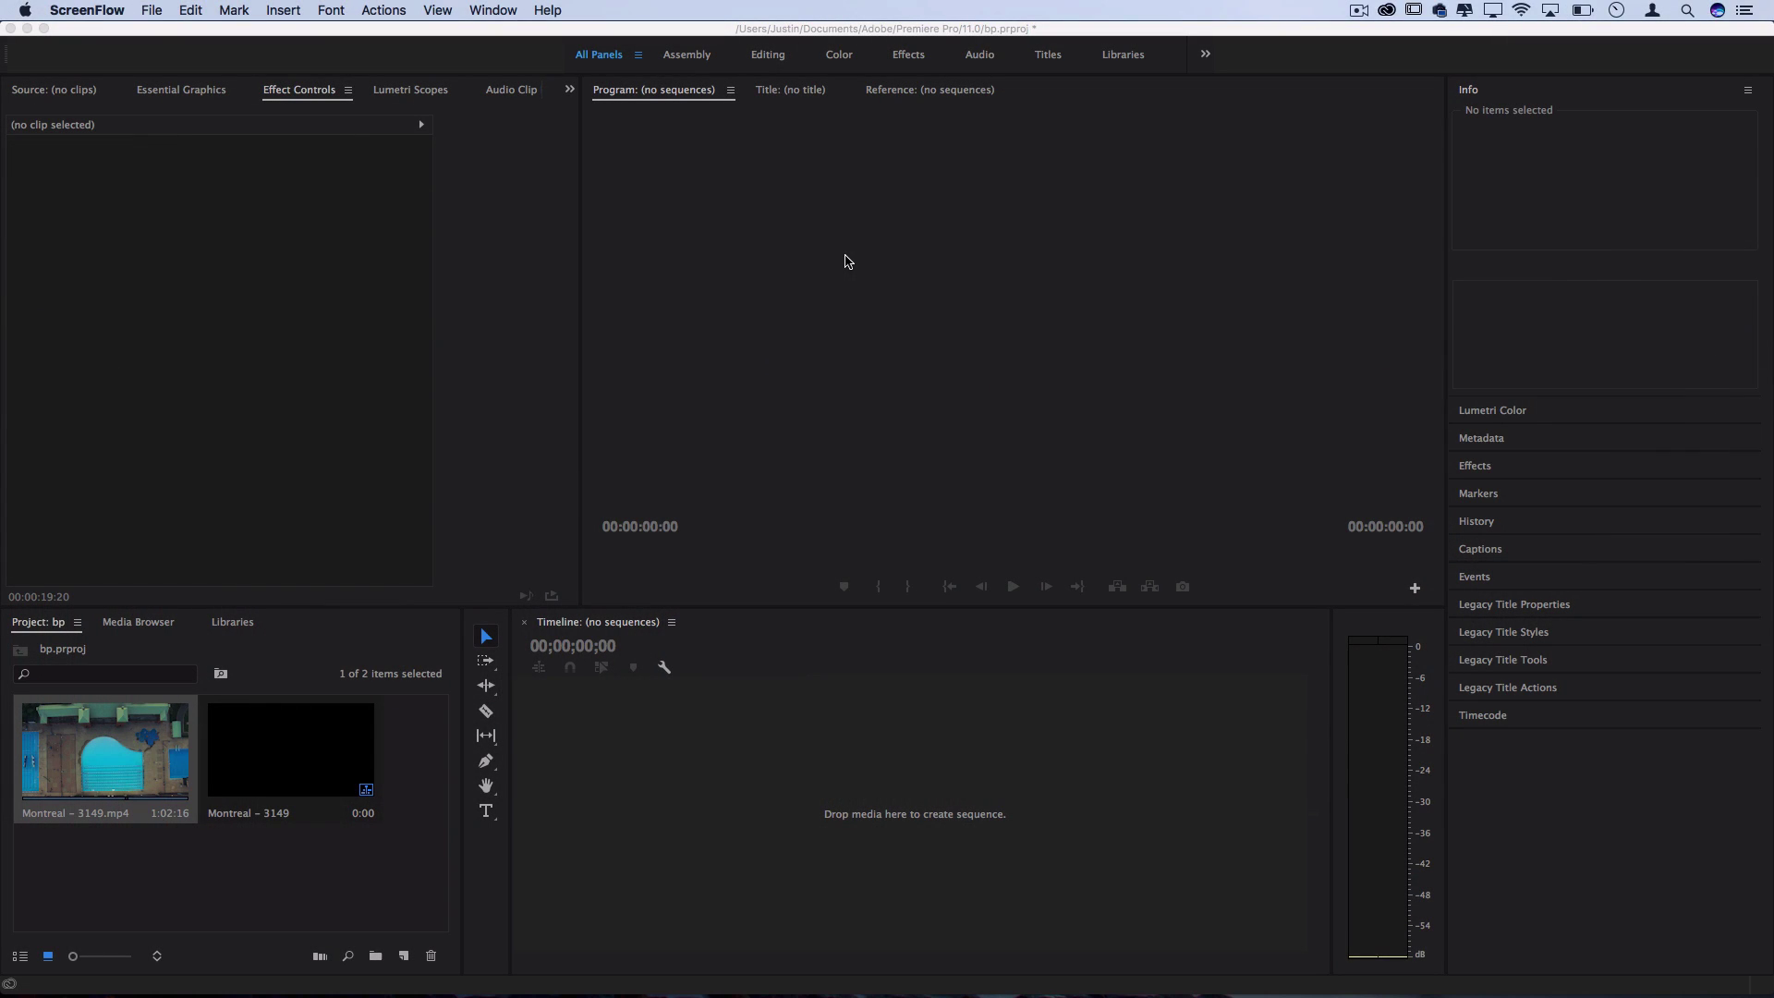
Build the Montreal – 3149 sequence from the drone clip, park at 00:00:15:00, and select the clip.
{"action": "left_click", "coordinate": [106, 753]}
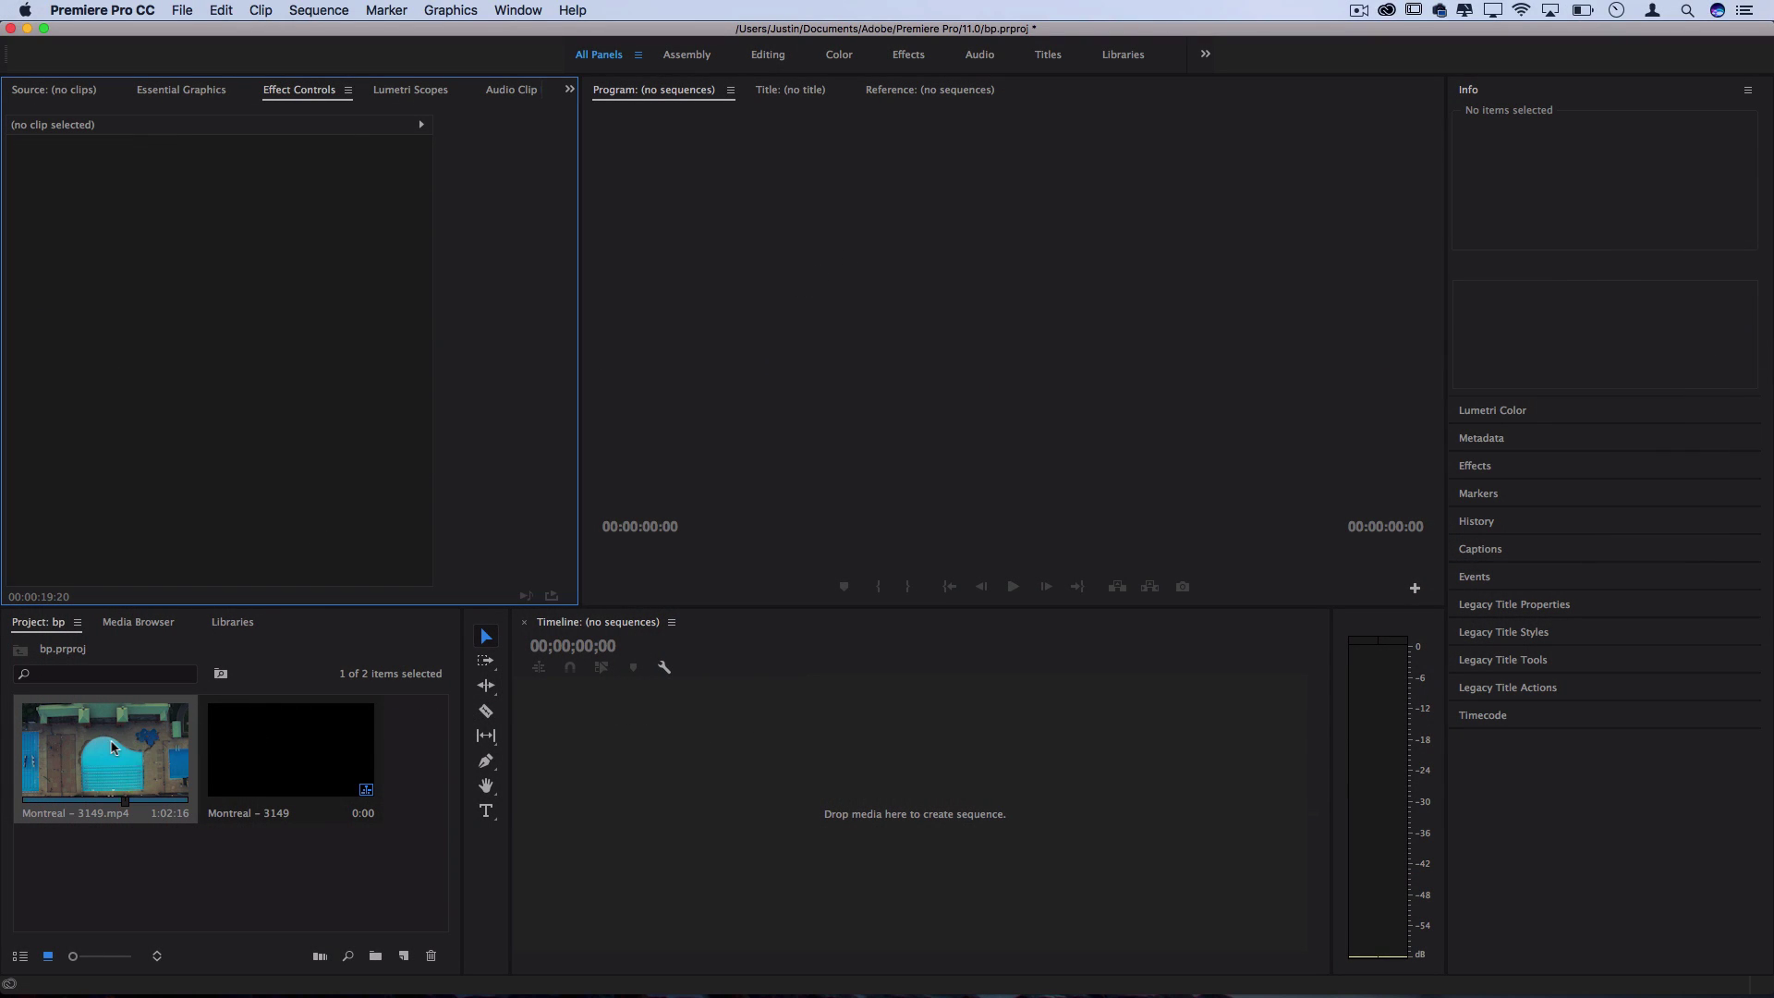
{"action": "left_click_drag", "start_coordinate": [111, 744], "coordinate": [738, 744]}
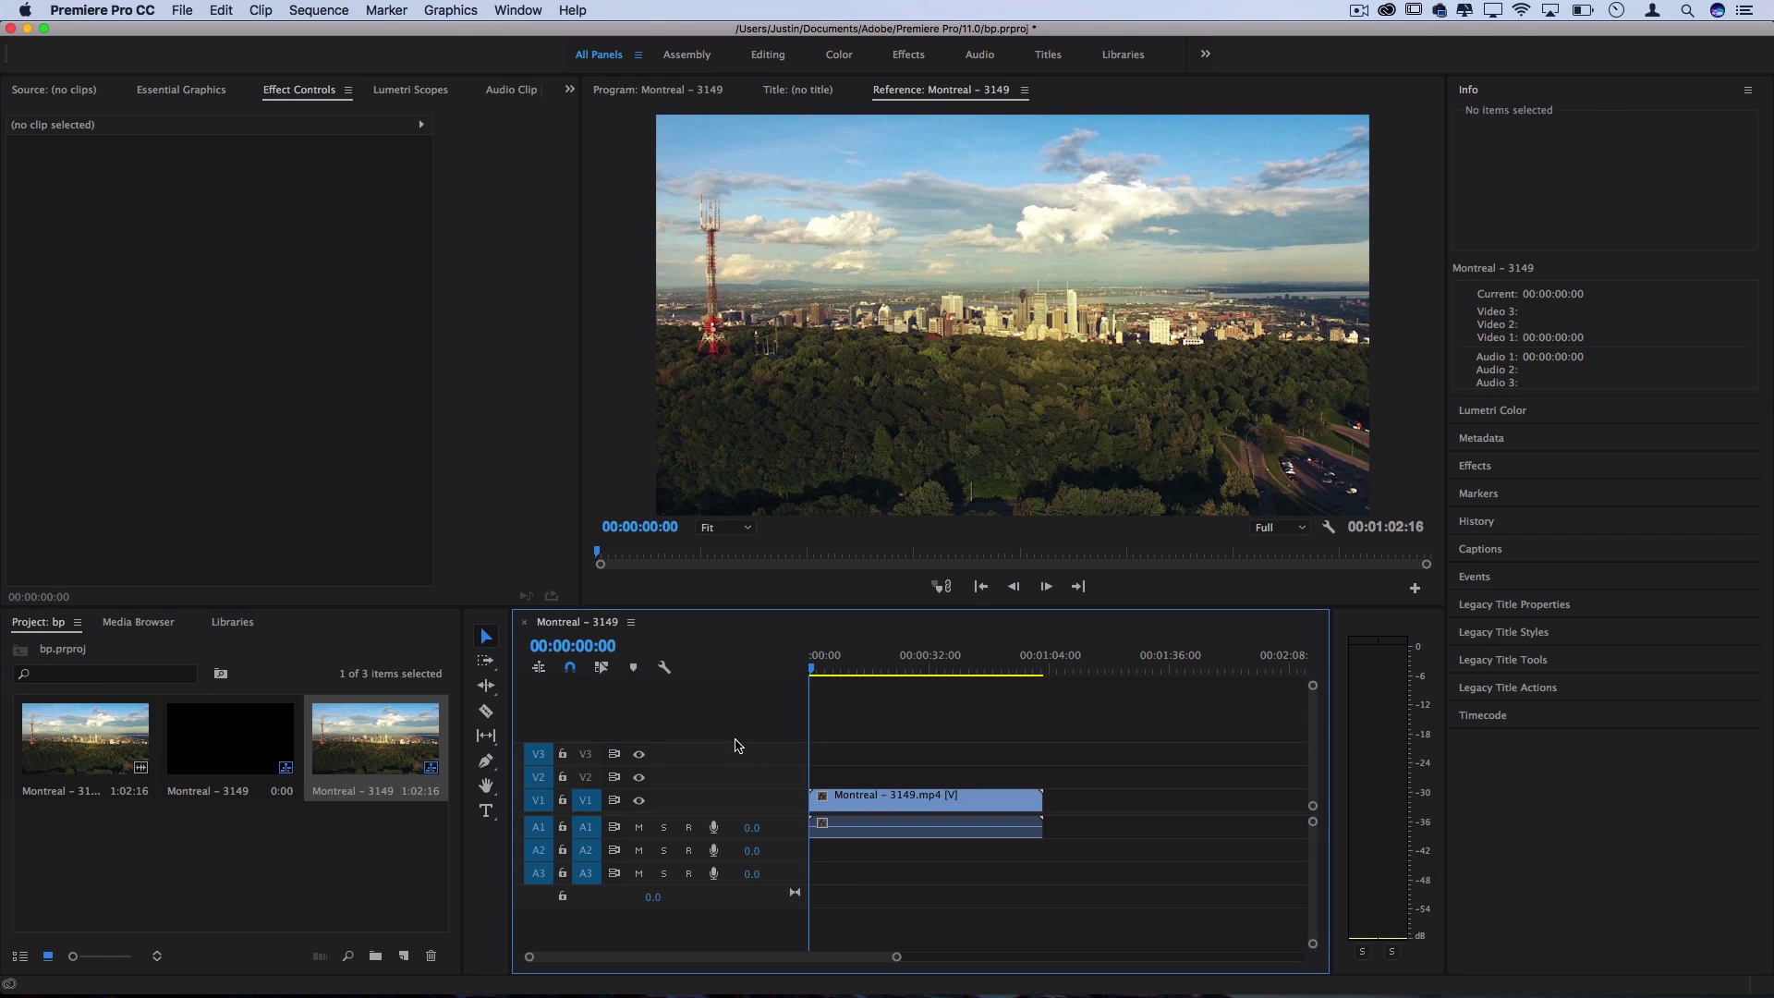
{"action": "type", "text": "1500"}
{"action": "key", "text": "Return"}
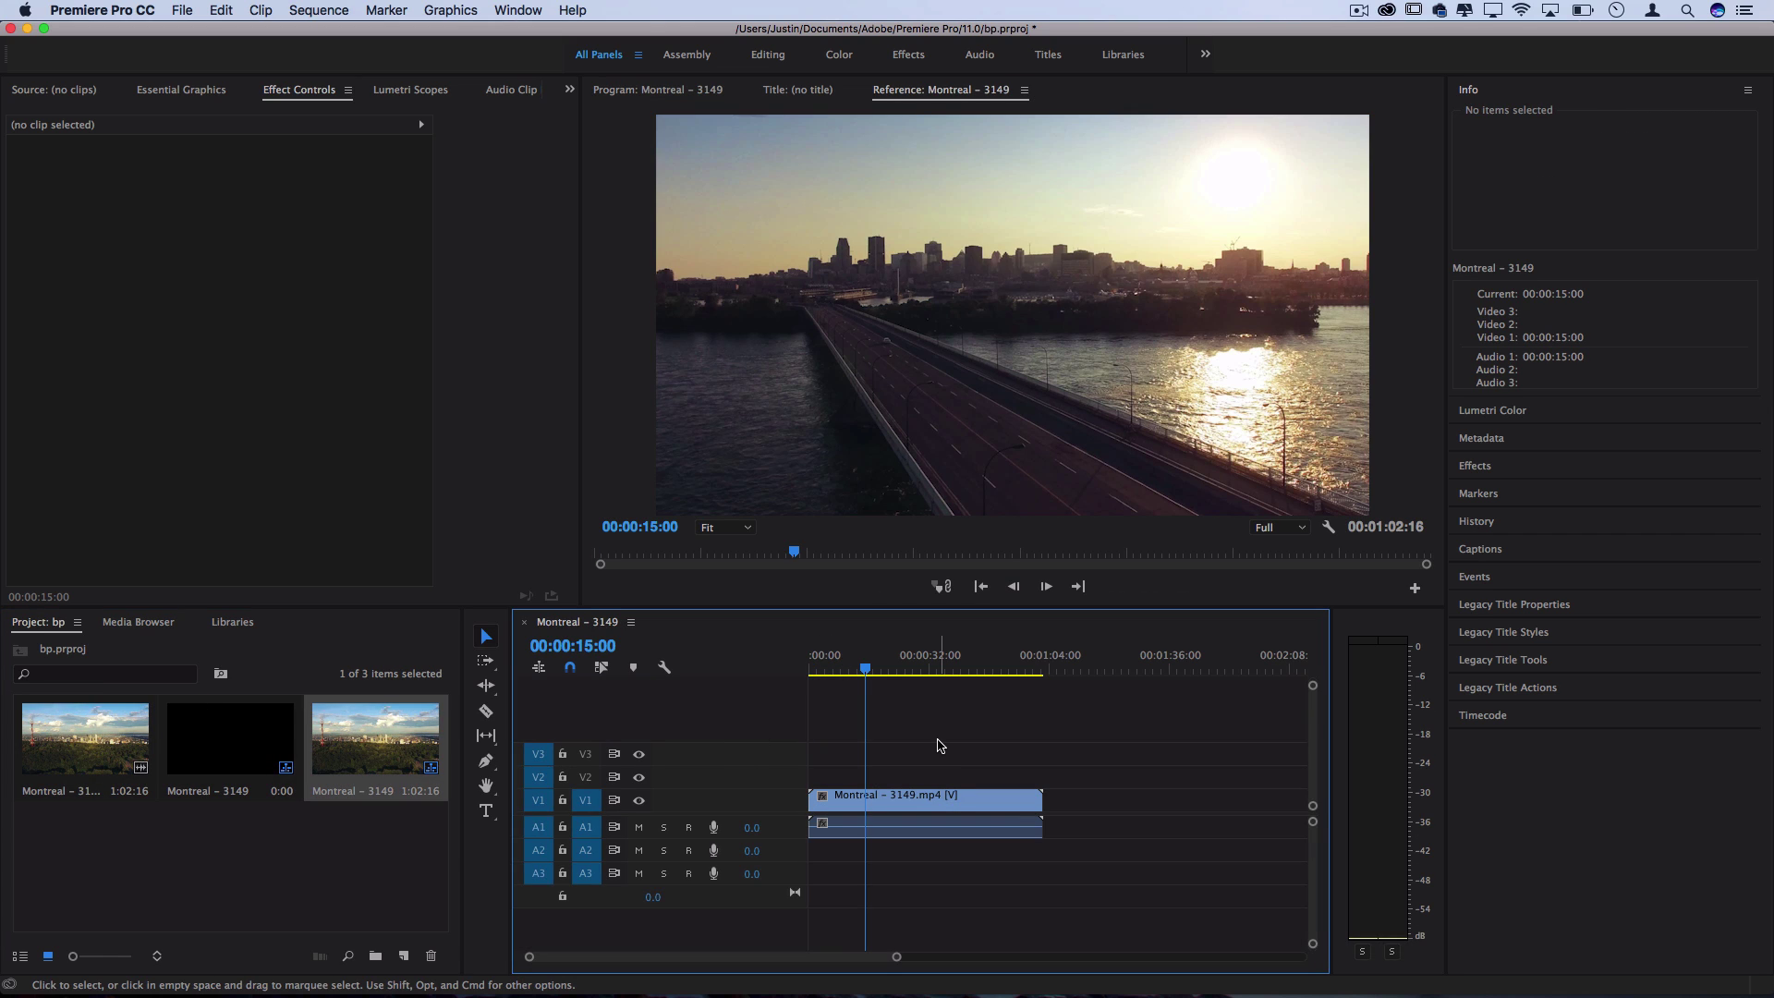
{"action": "left_click", "coordinate": [906, 801]}
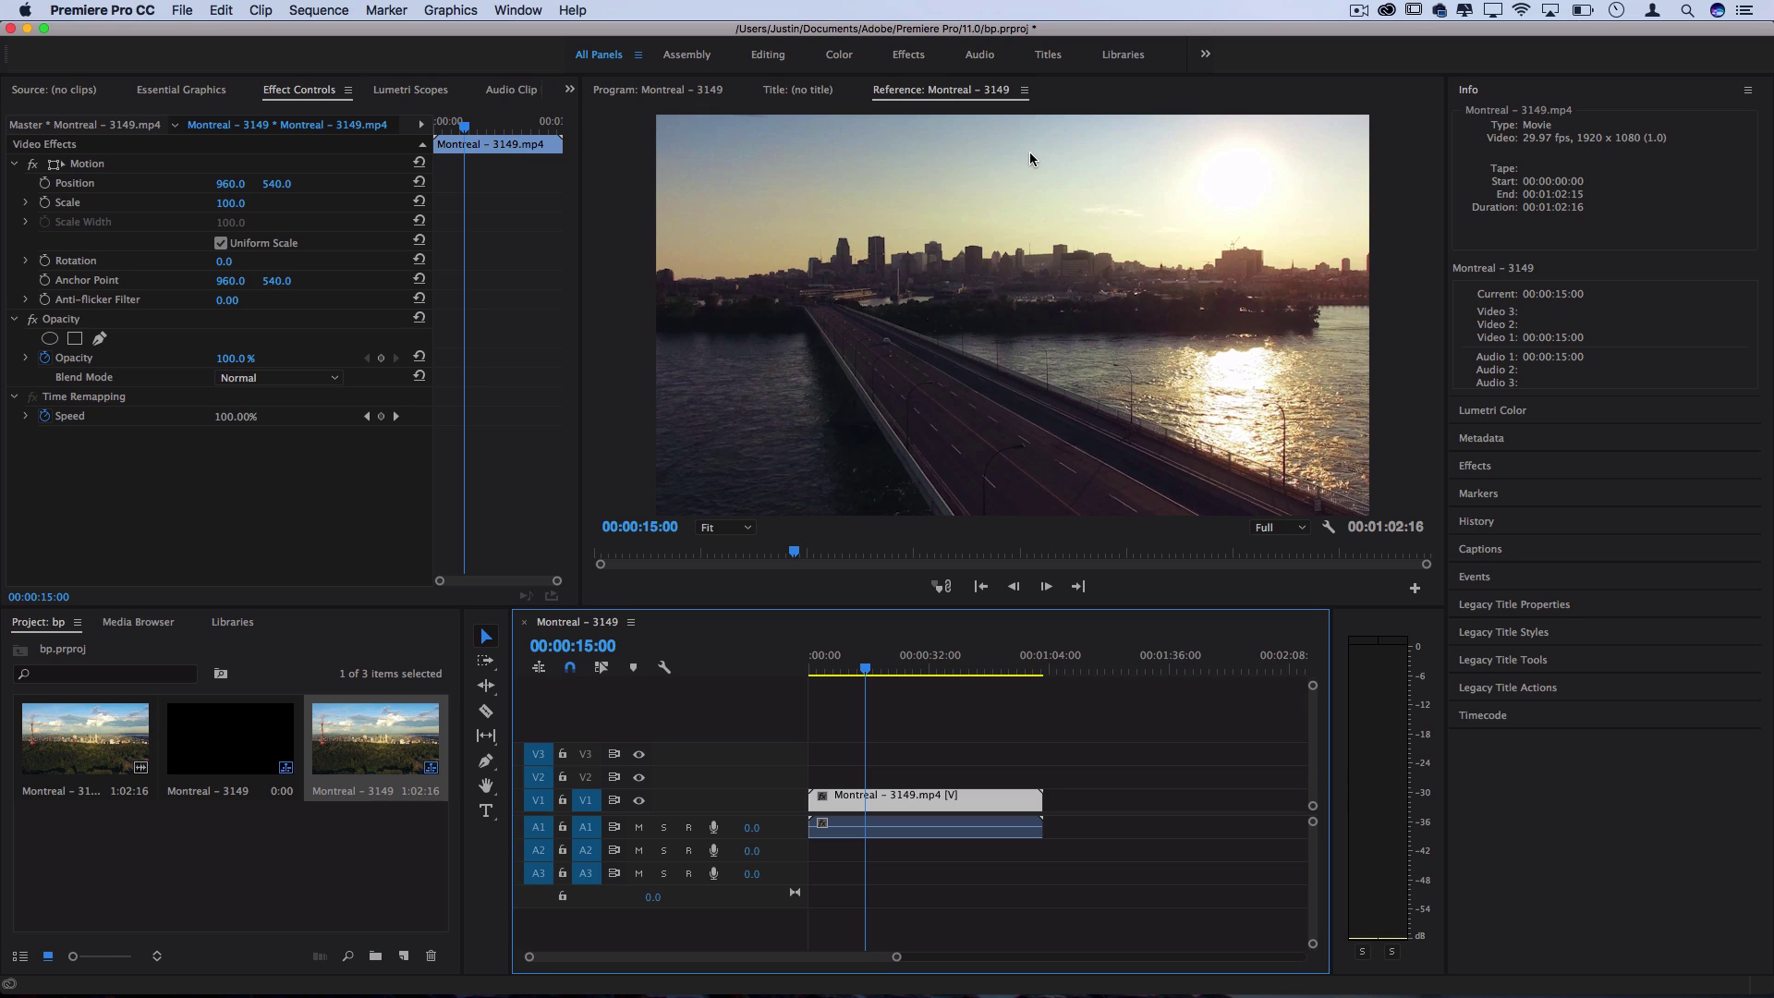
Create a 1920×1080 white (FFFFFF) color matte named Color Matte.
{"action": "left_click", "coordinate": [330, 732]}
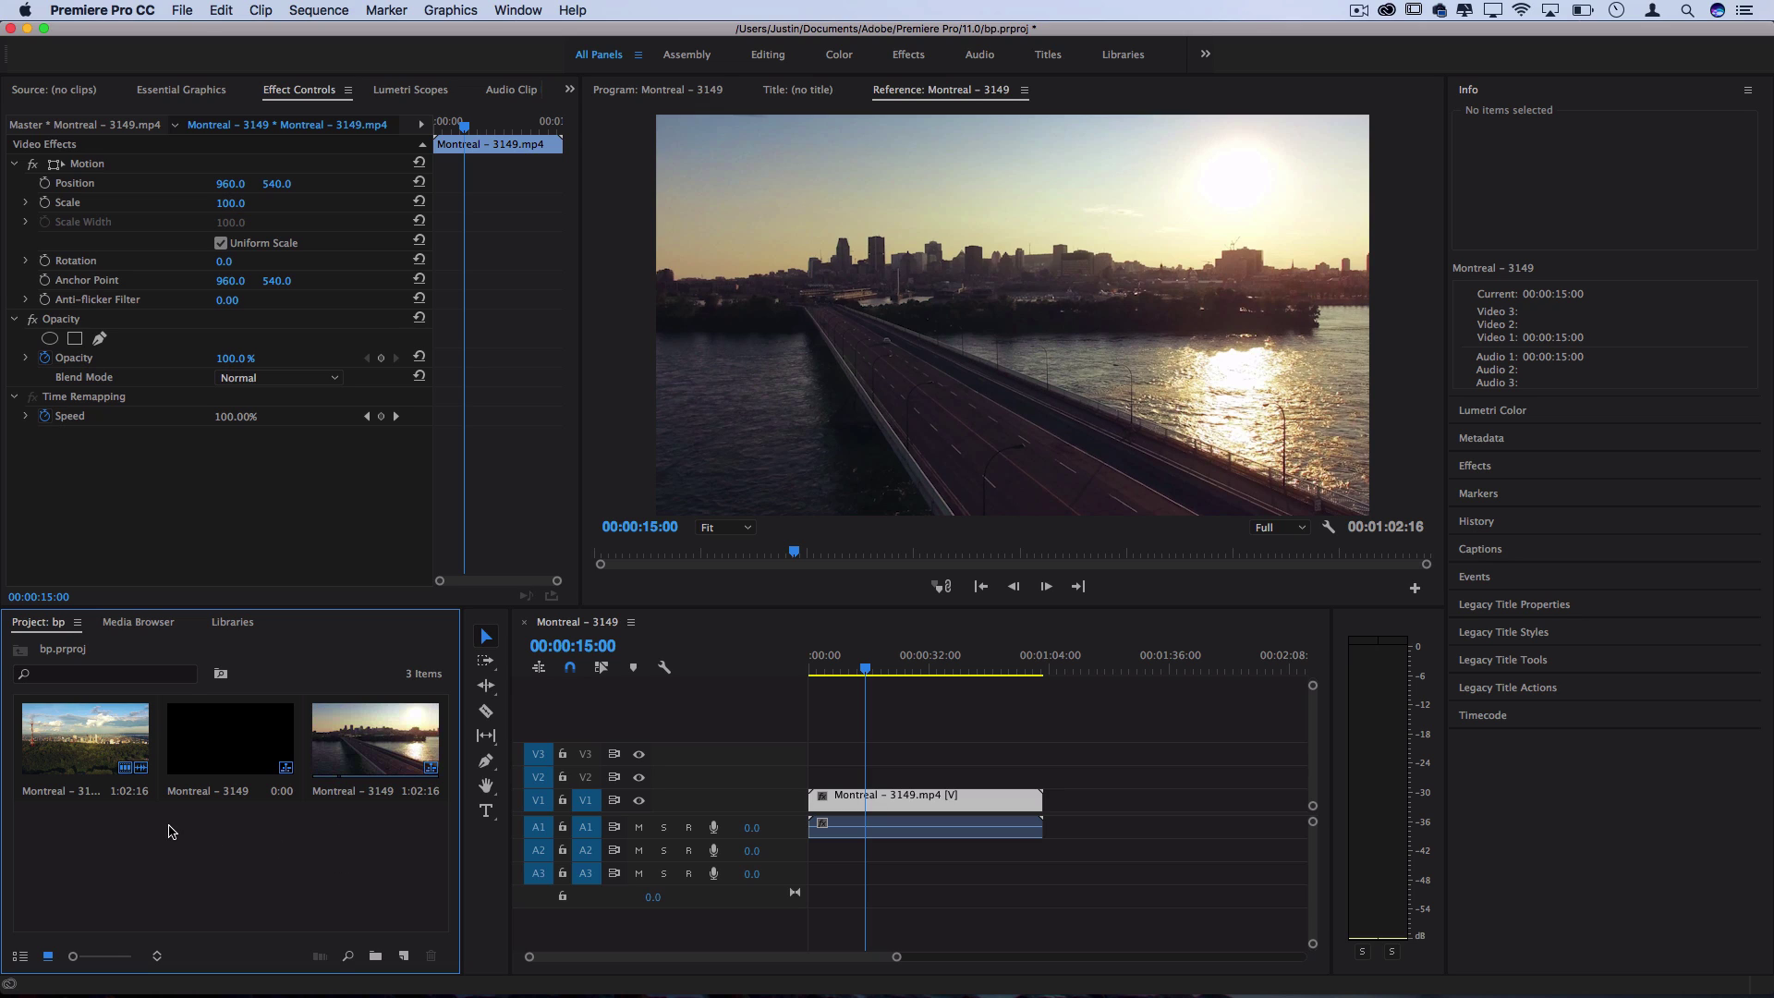
{"action": "left_click", "coordinate": [181, 11]}
{"action": "mouse_move", "coordinate": [199, 35]}
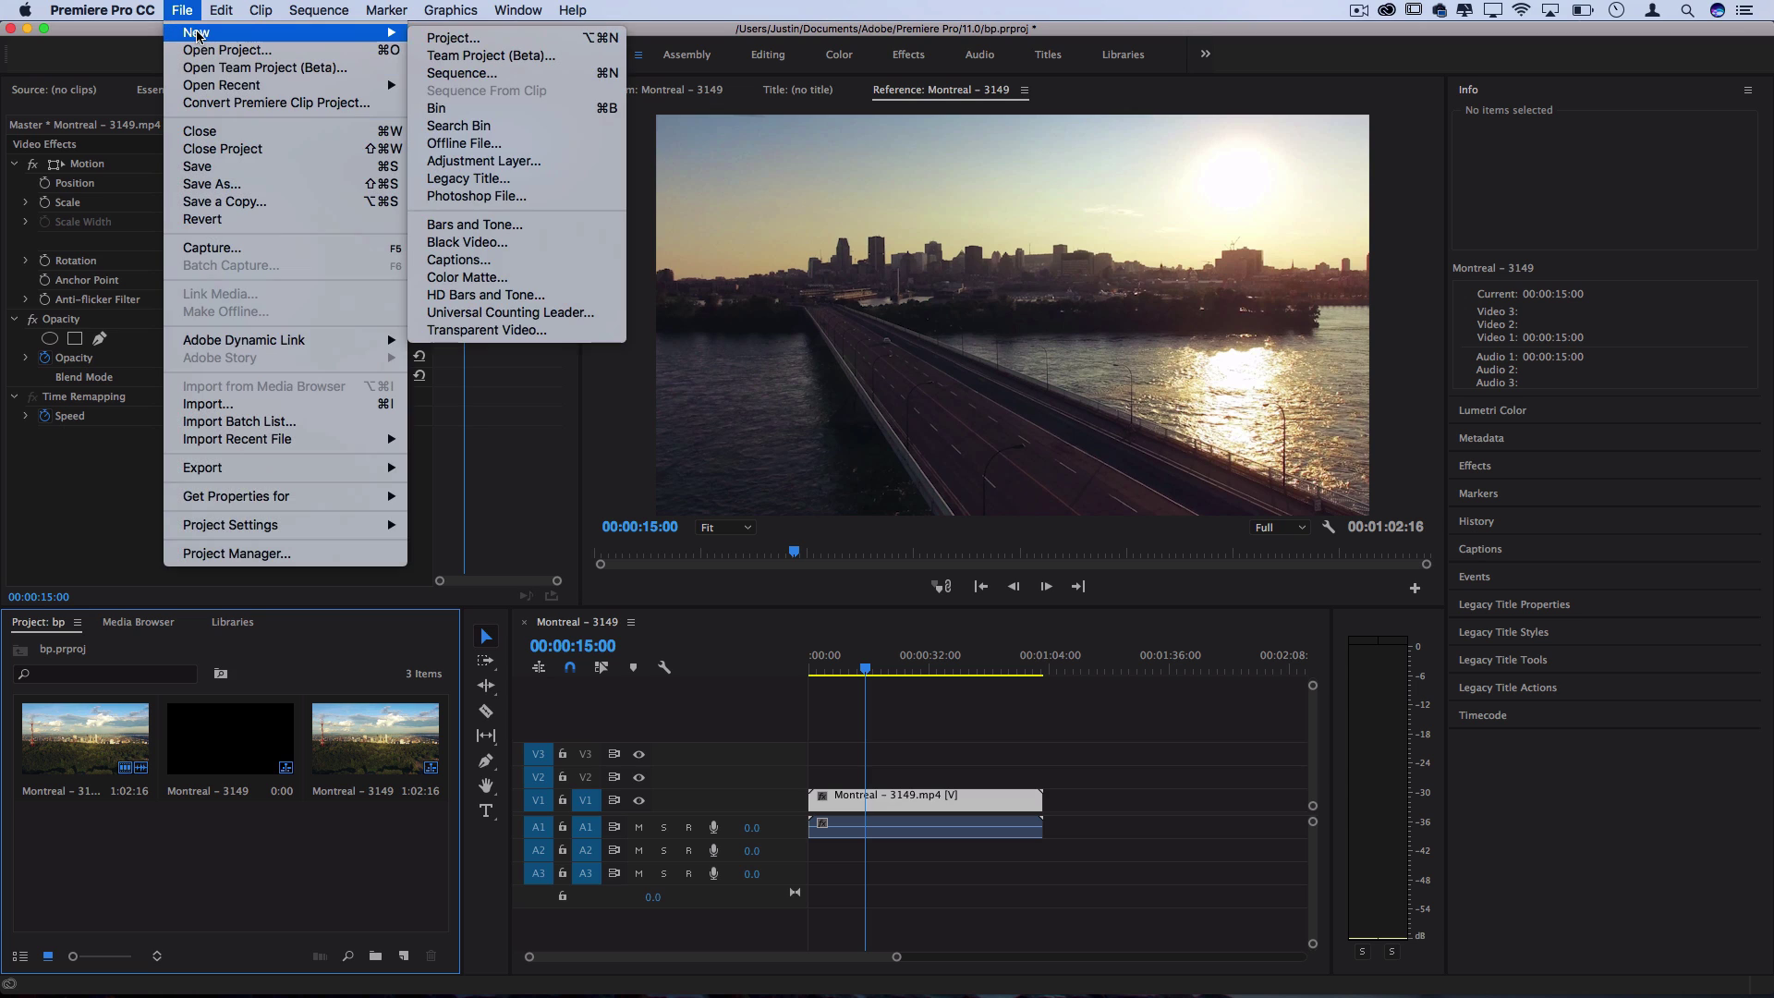
{"action": "left_click", "coordinate": [467, 277]}
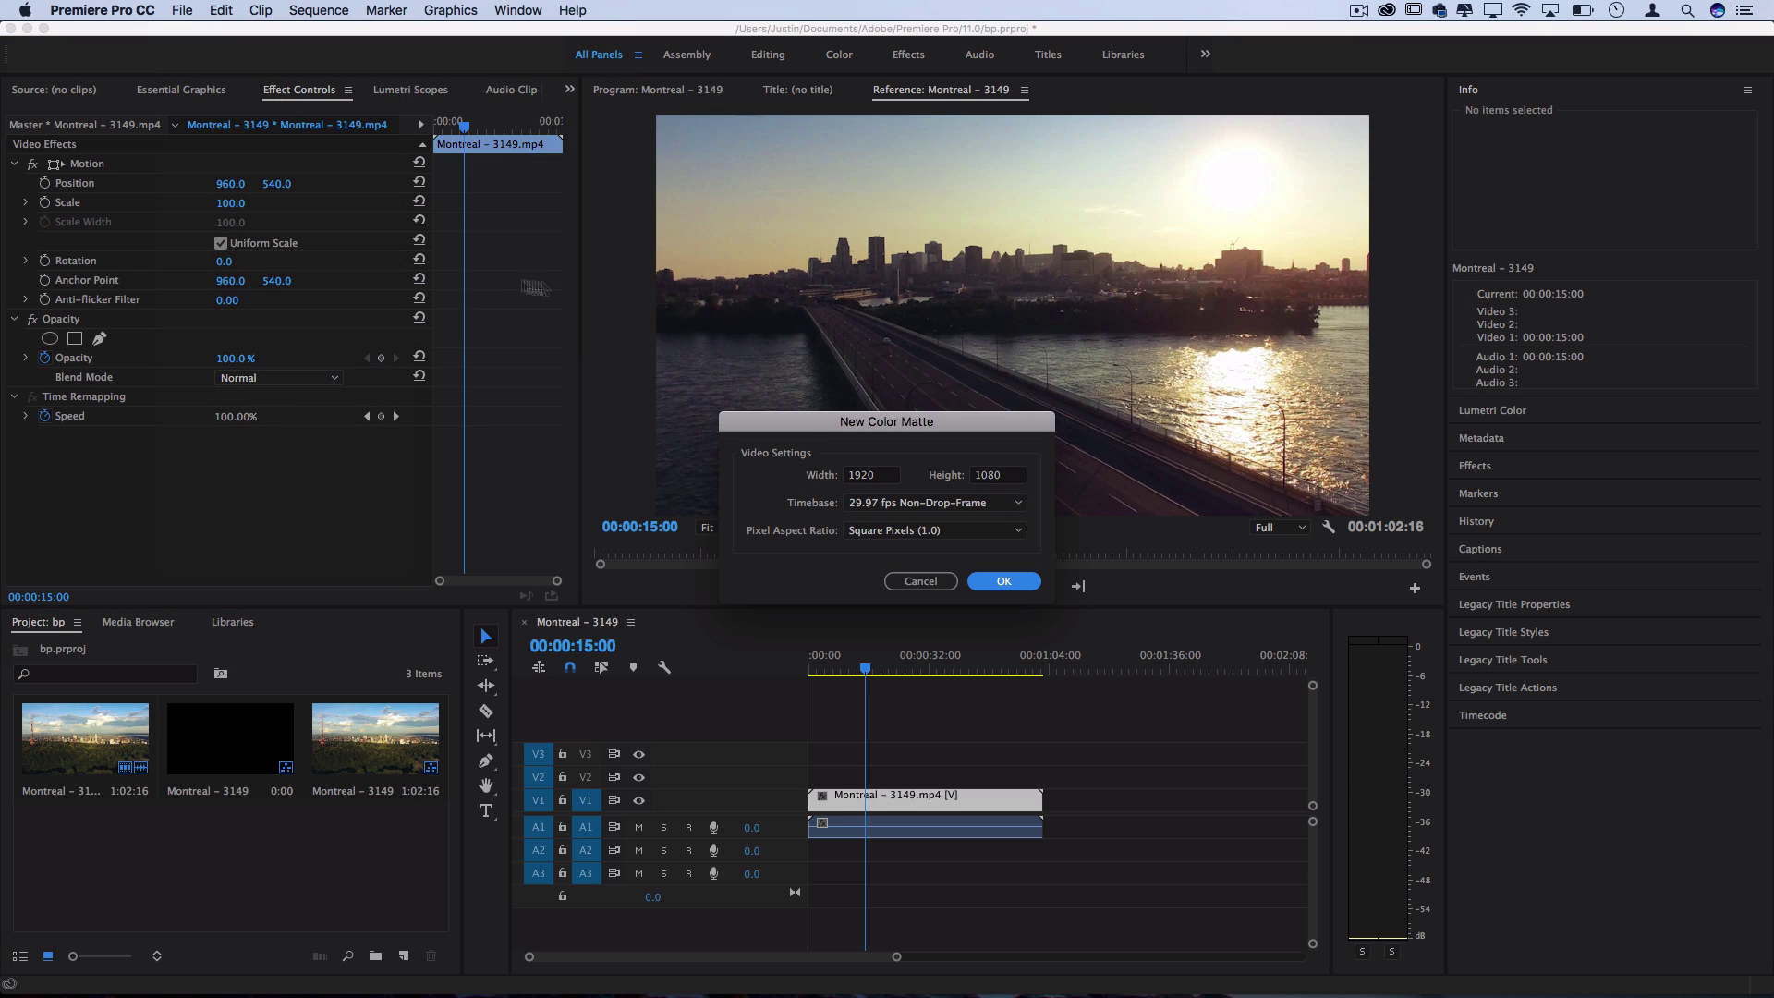
{"action": "left_click", "coordinate": [1004, 582]}
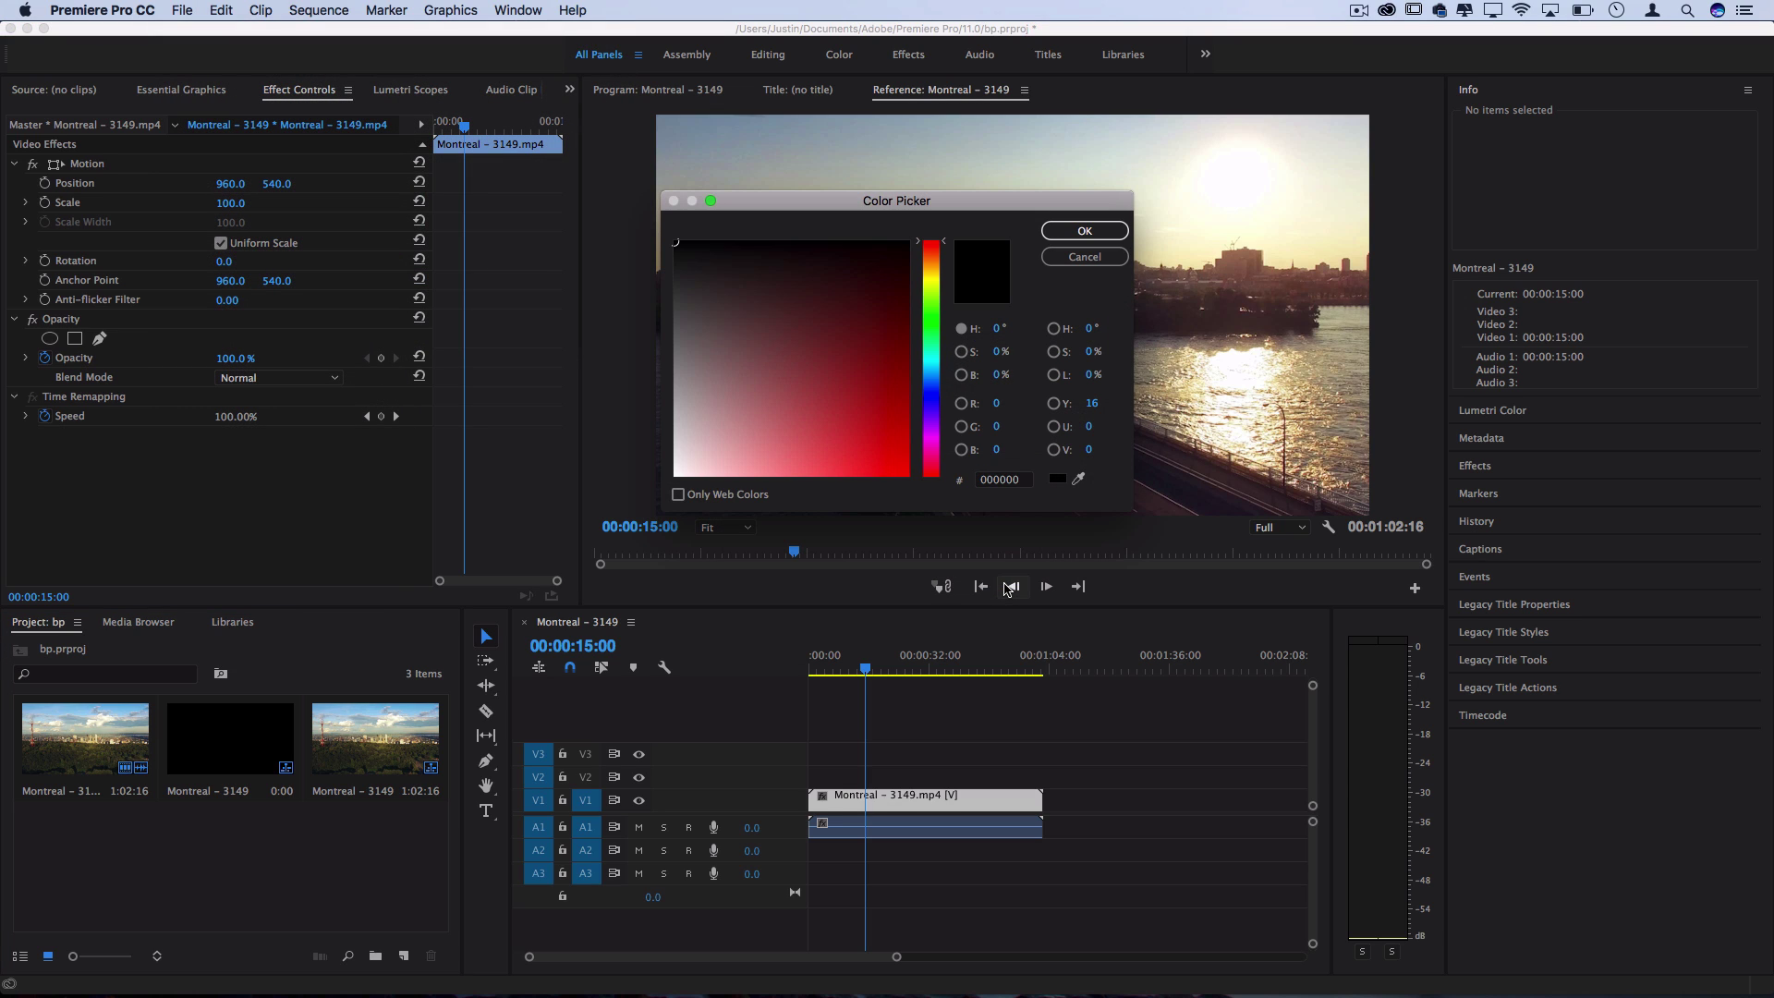
{"action": "left_click", "coordinate": [818, 354]}
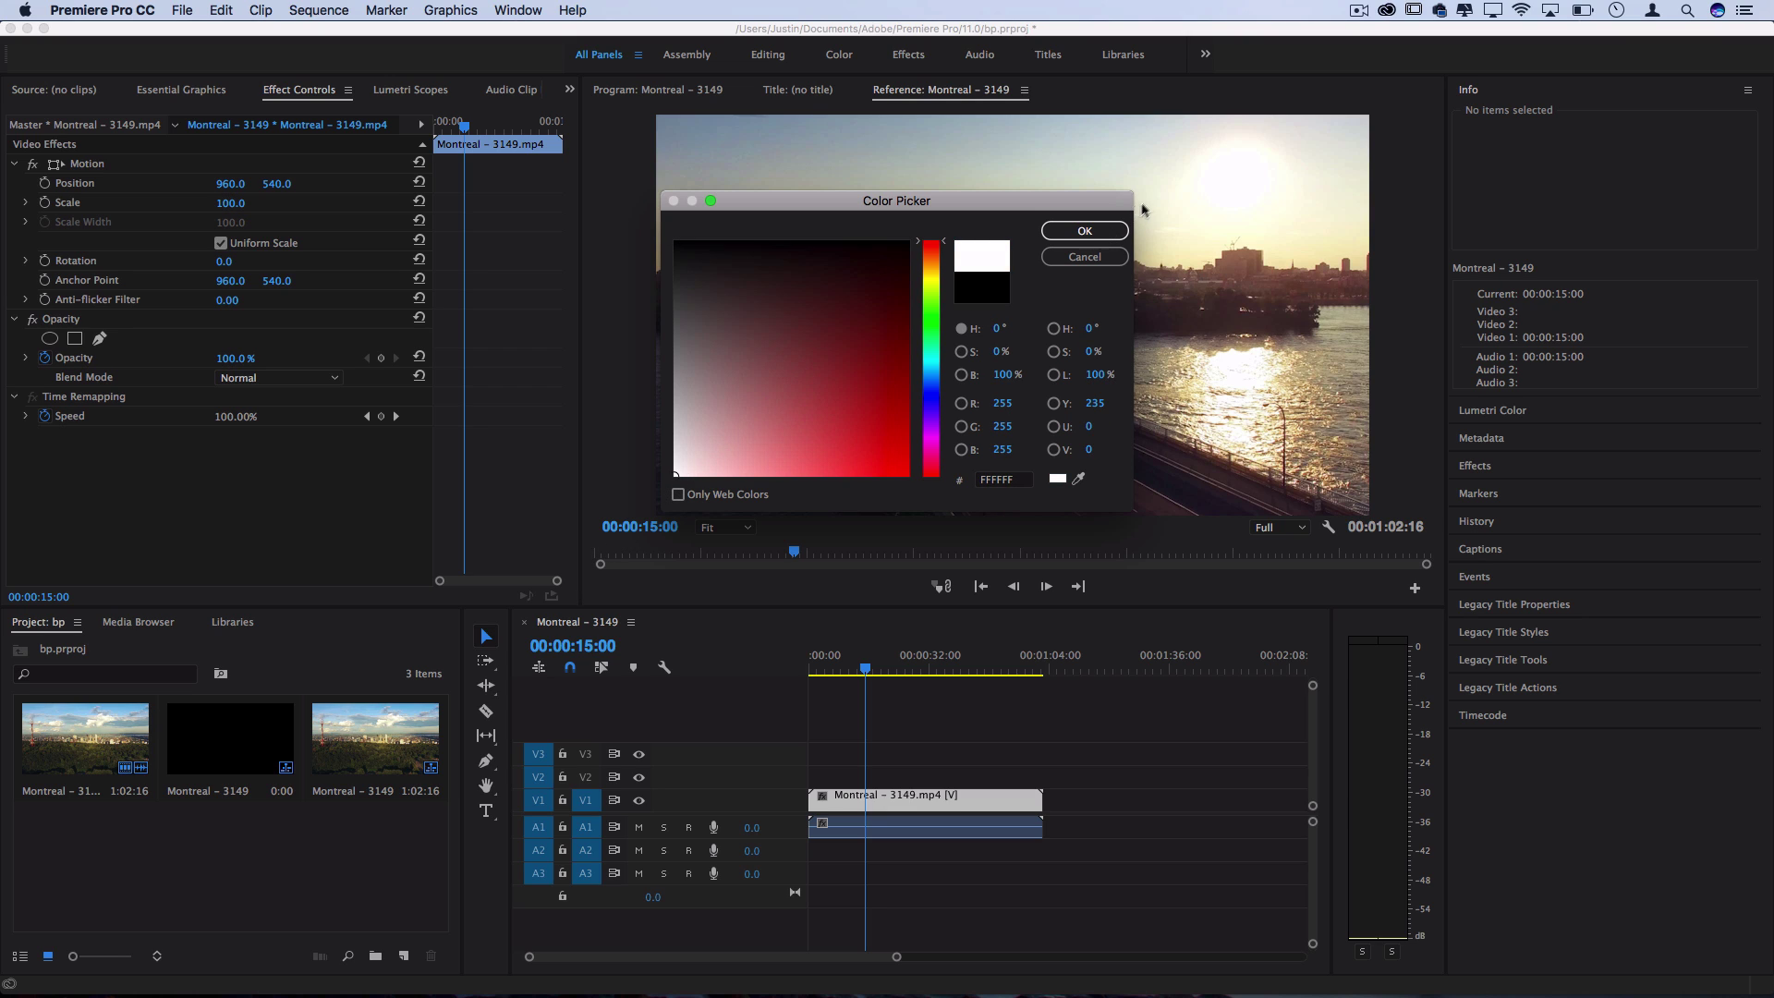
{"action": "left_click", "coordinate": [1088, 228]}
{"action": "key", "text": "Return"}
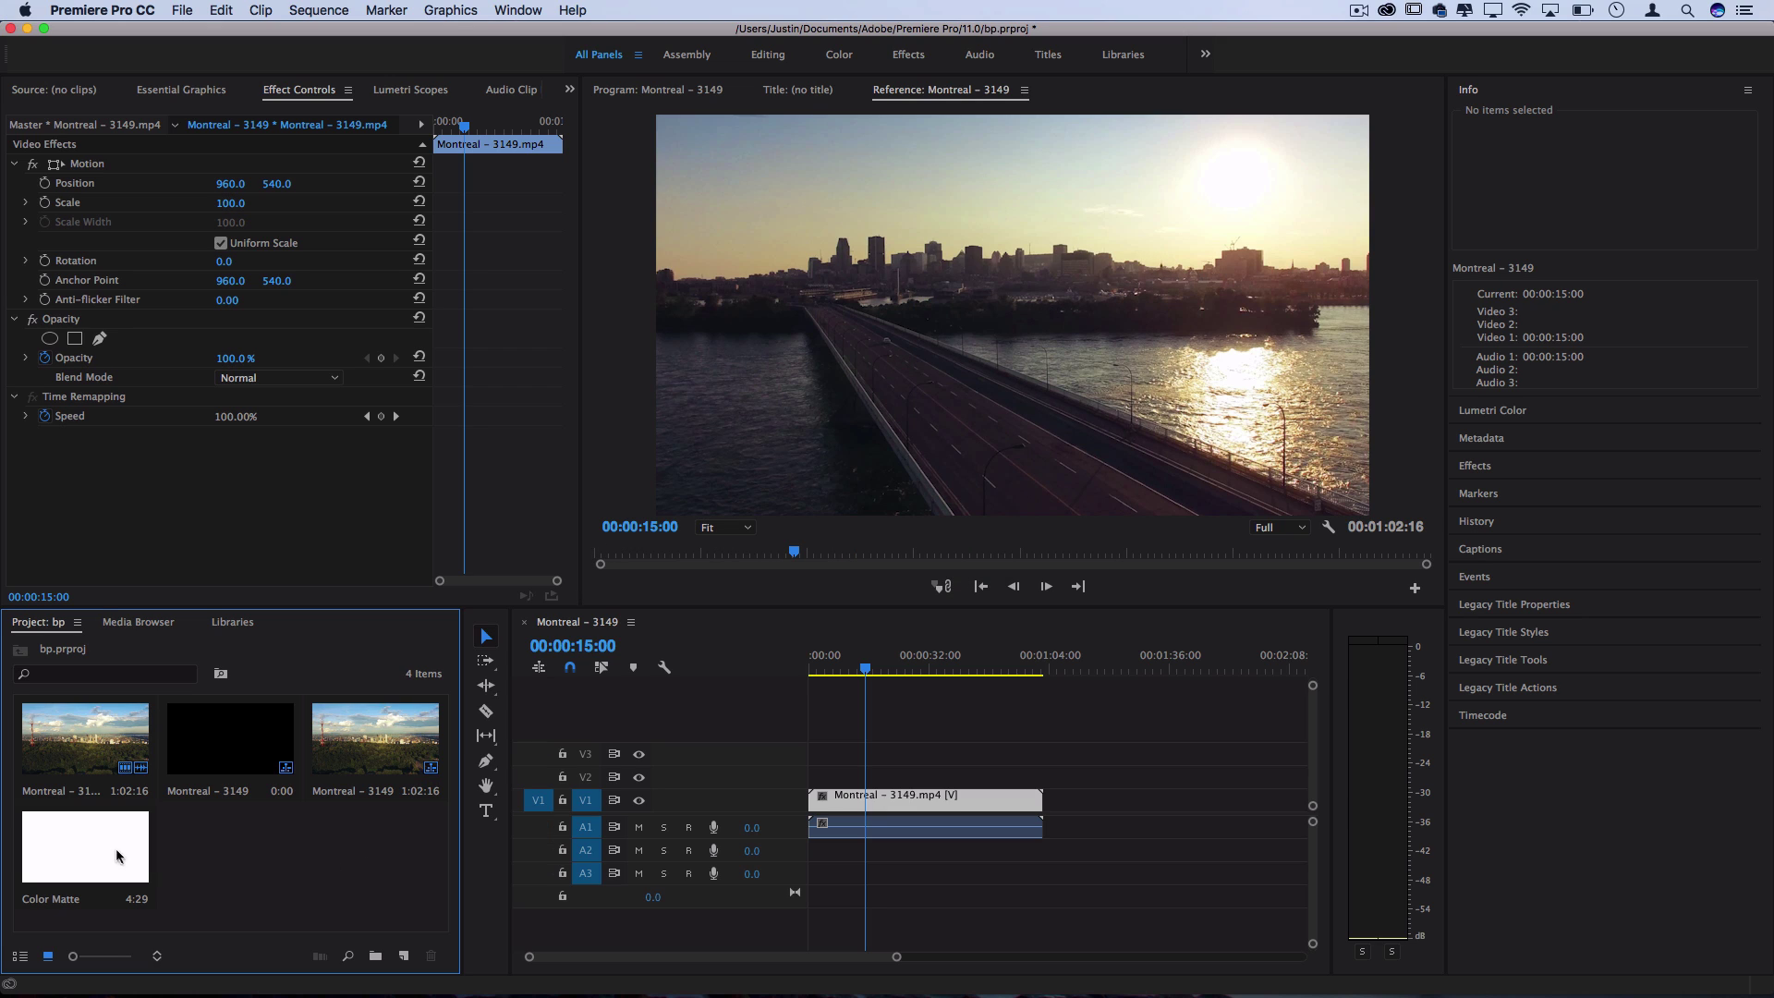
Place Color Matte on V2 above the footage and apply the Crop effect to it.
{"action": "left_click_drag", "start_coordinate": [119, 847], "coordinate": [1042, 776]}
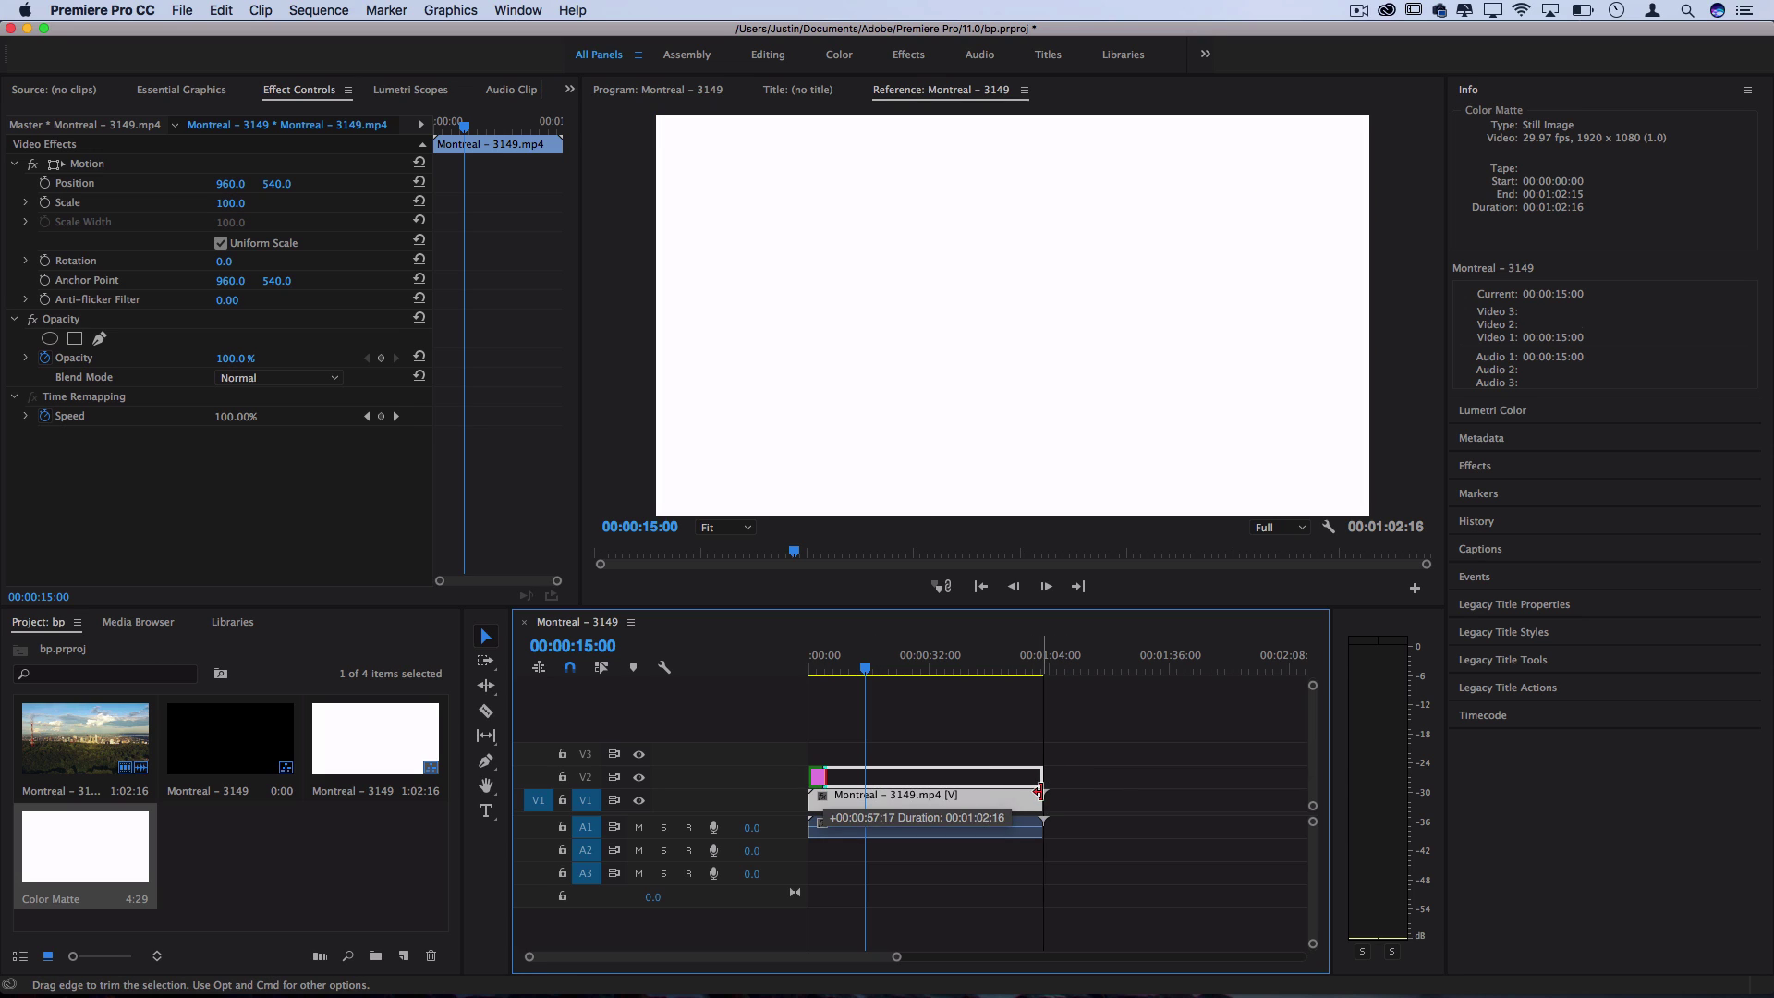
{"action": "left_click", "coordinate": [1477, 466]}
{"action": "left_click", "coordinate": [1515, 198]}
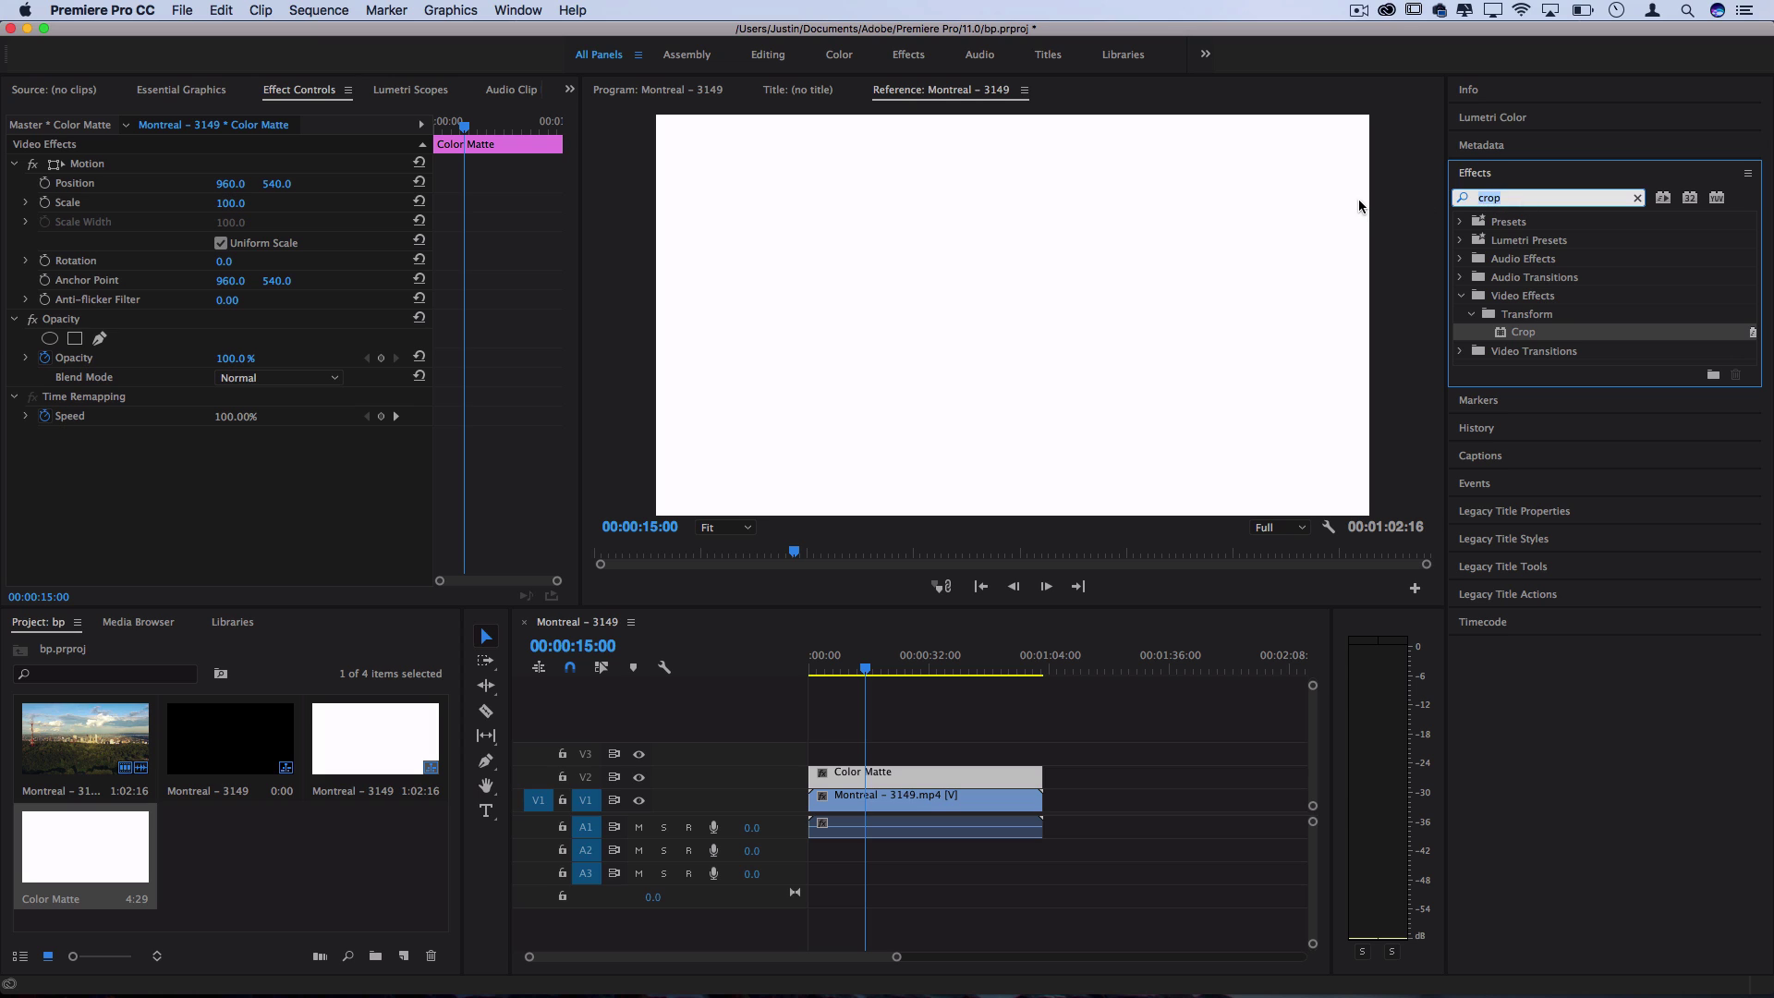
{"action": "type", "text": "crop"}
{"action": "left_click_drag", "start_coordinate": [1555, 331], "coordinate": [877, 787]}
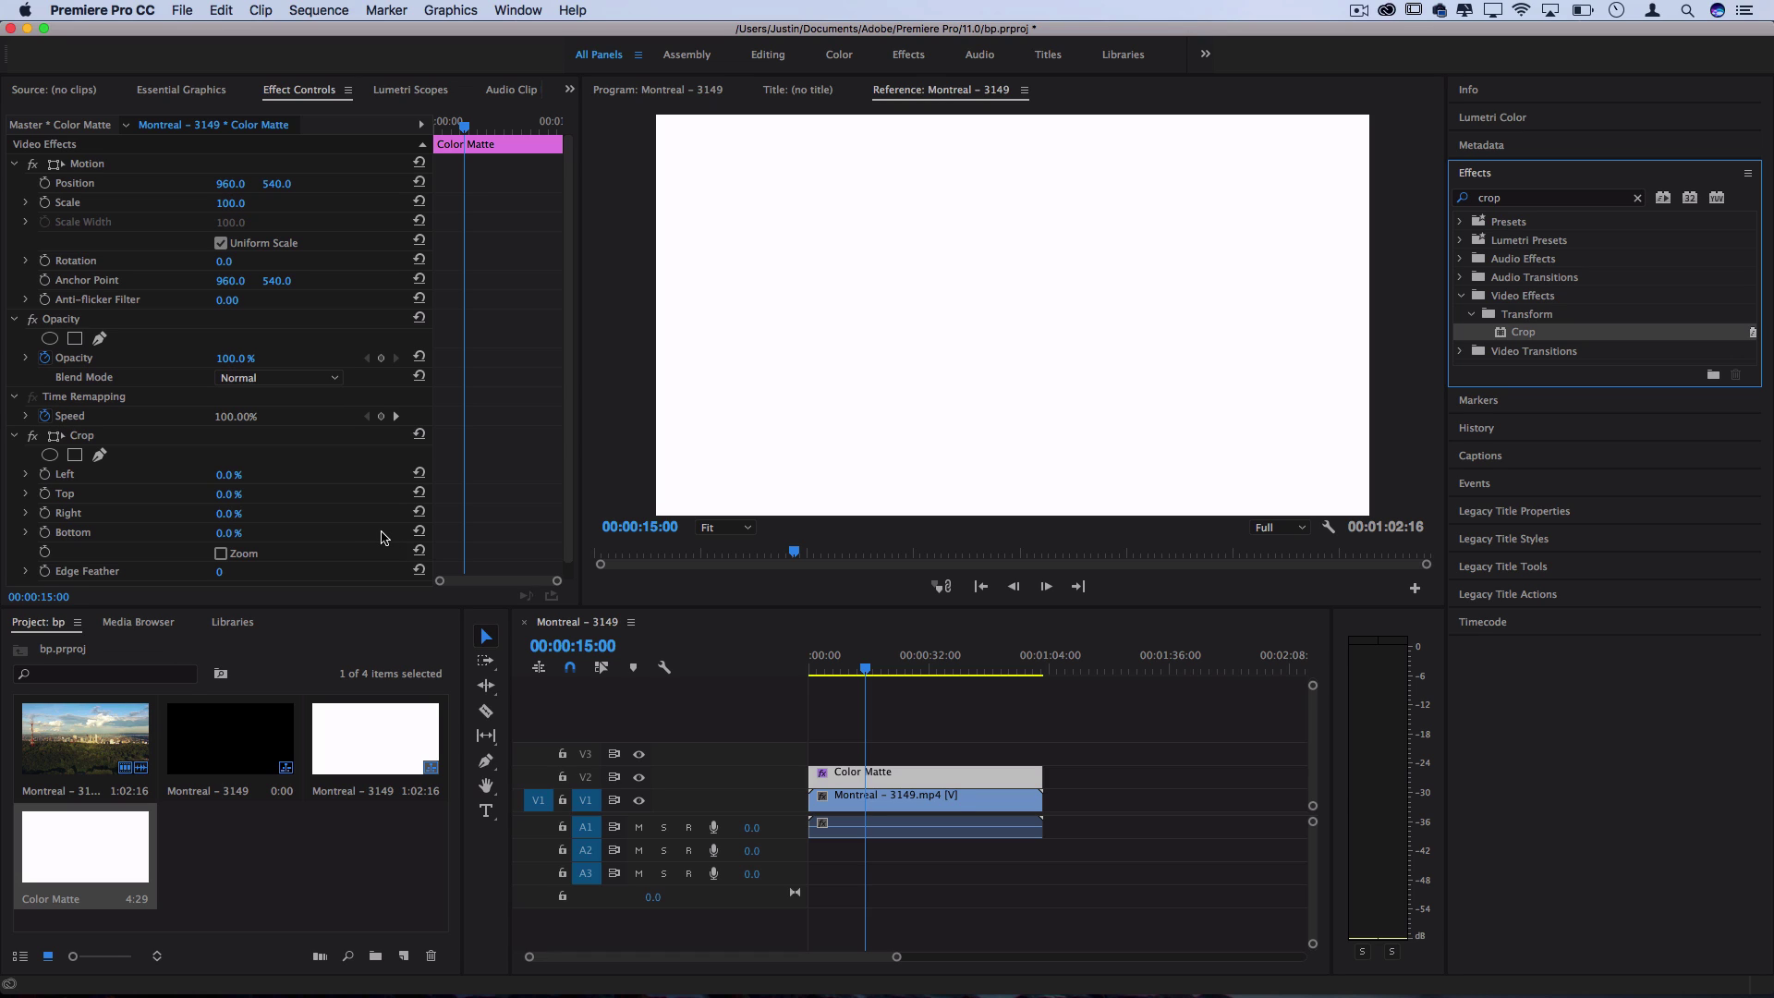
Crop 87% off the matte's top, checking the framing against safe-margin guides.
{"action": "left_click", "coordinate": [337, 512]}
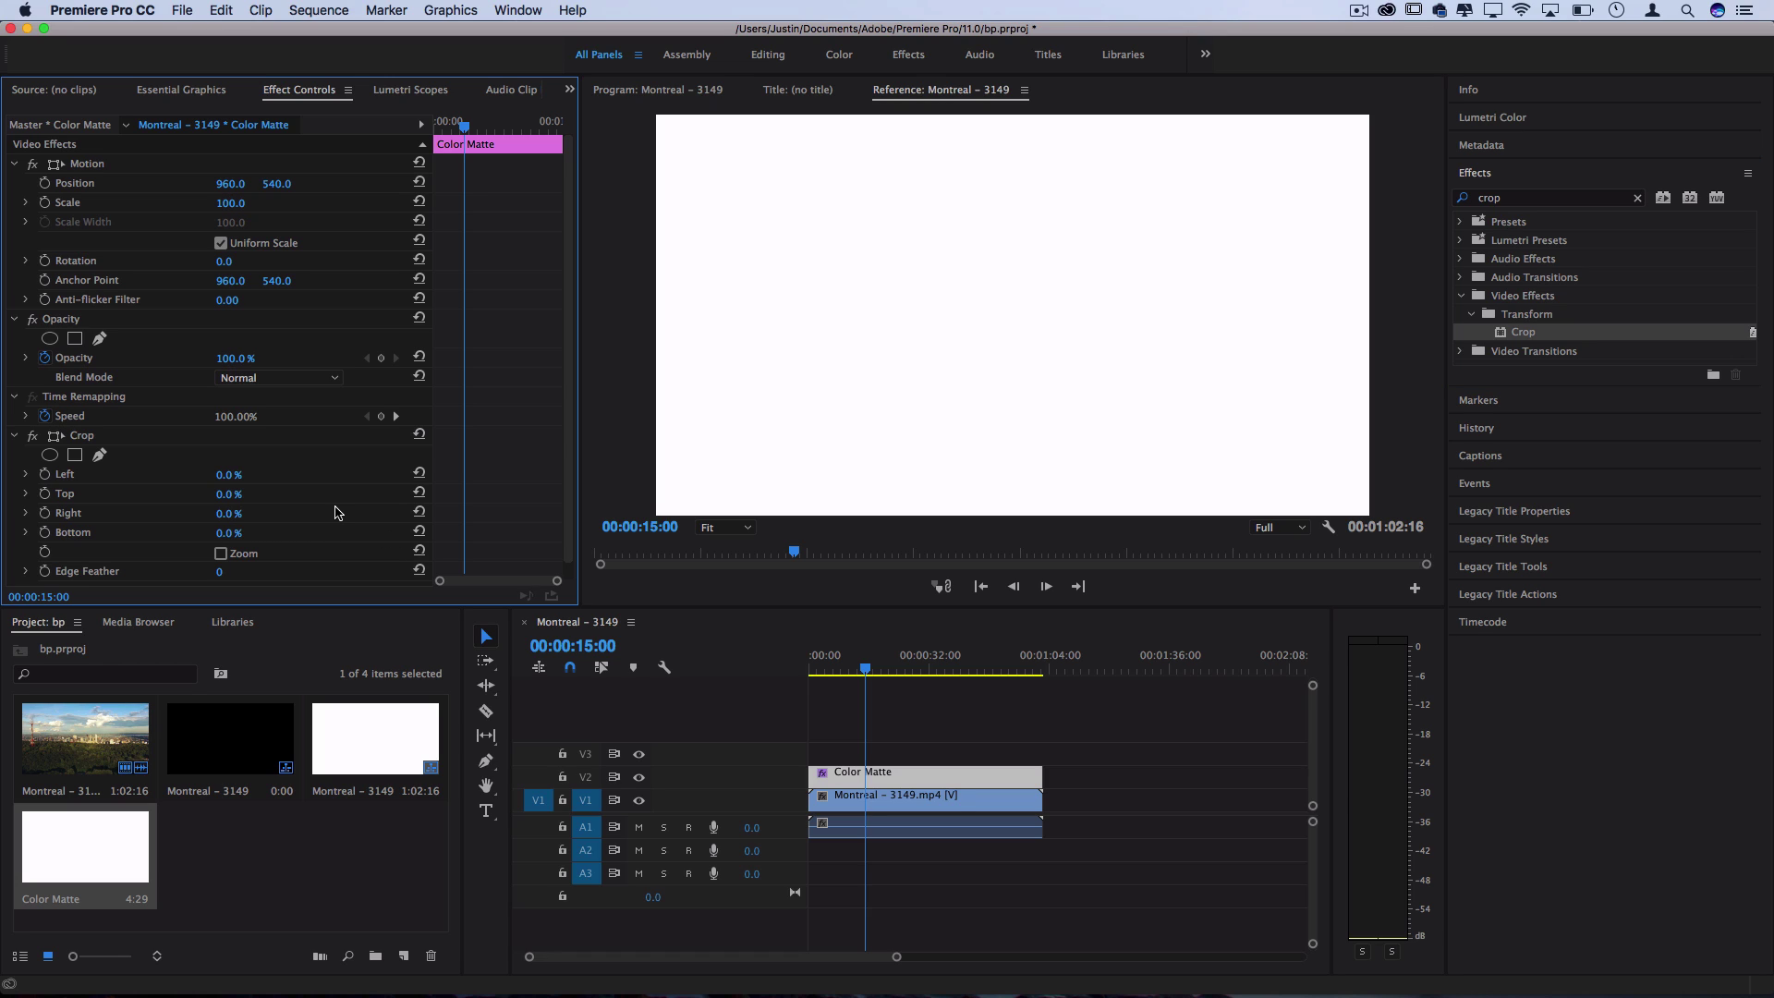
{"action": "left_click", "coordinate": [236, 493]}
{"action": "key", "text": "Return"}
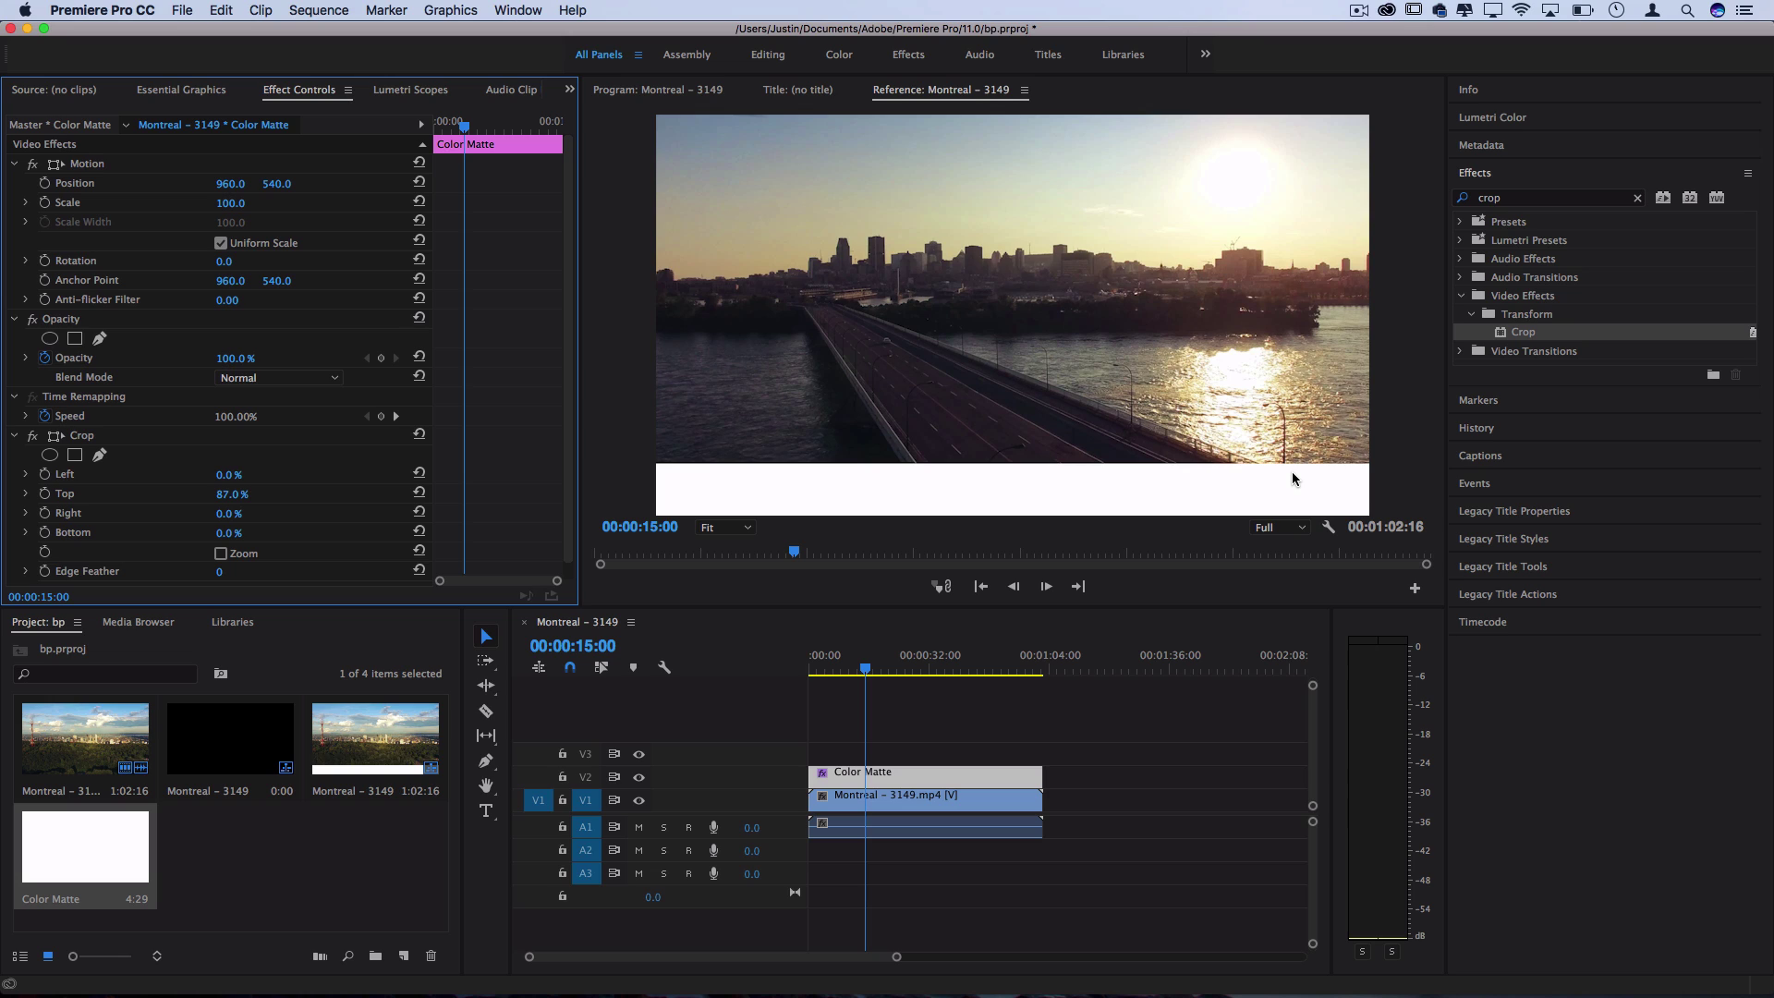
{"action": "key", "text": "ctrl+alt+shift+o"}
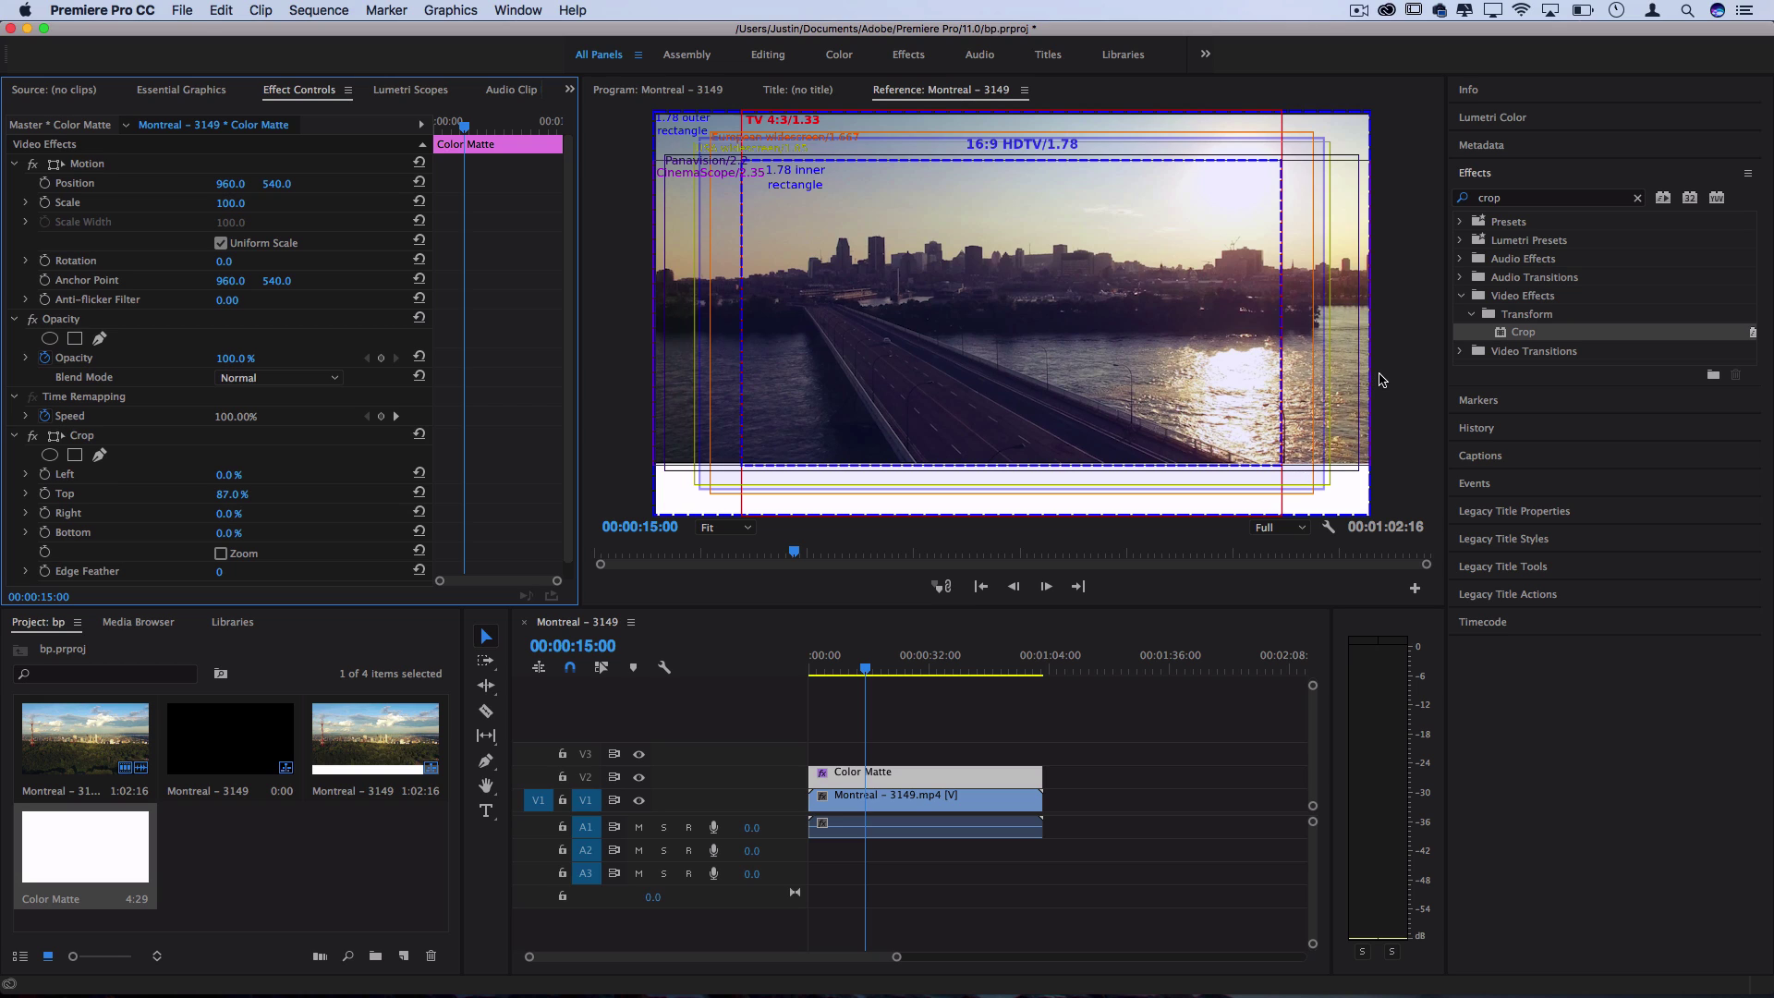
{"action": "key", "text": "ctrl+alt+shift+o"}
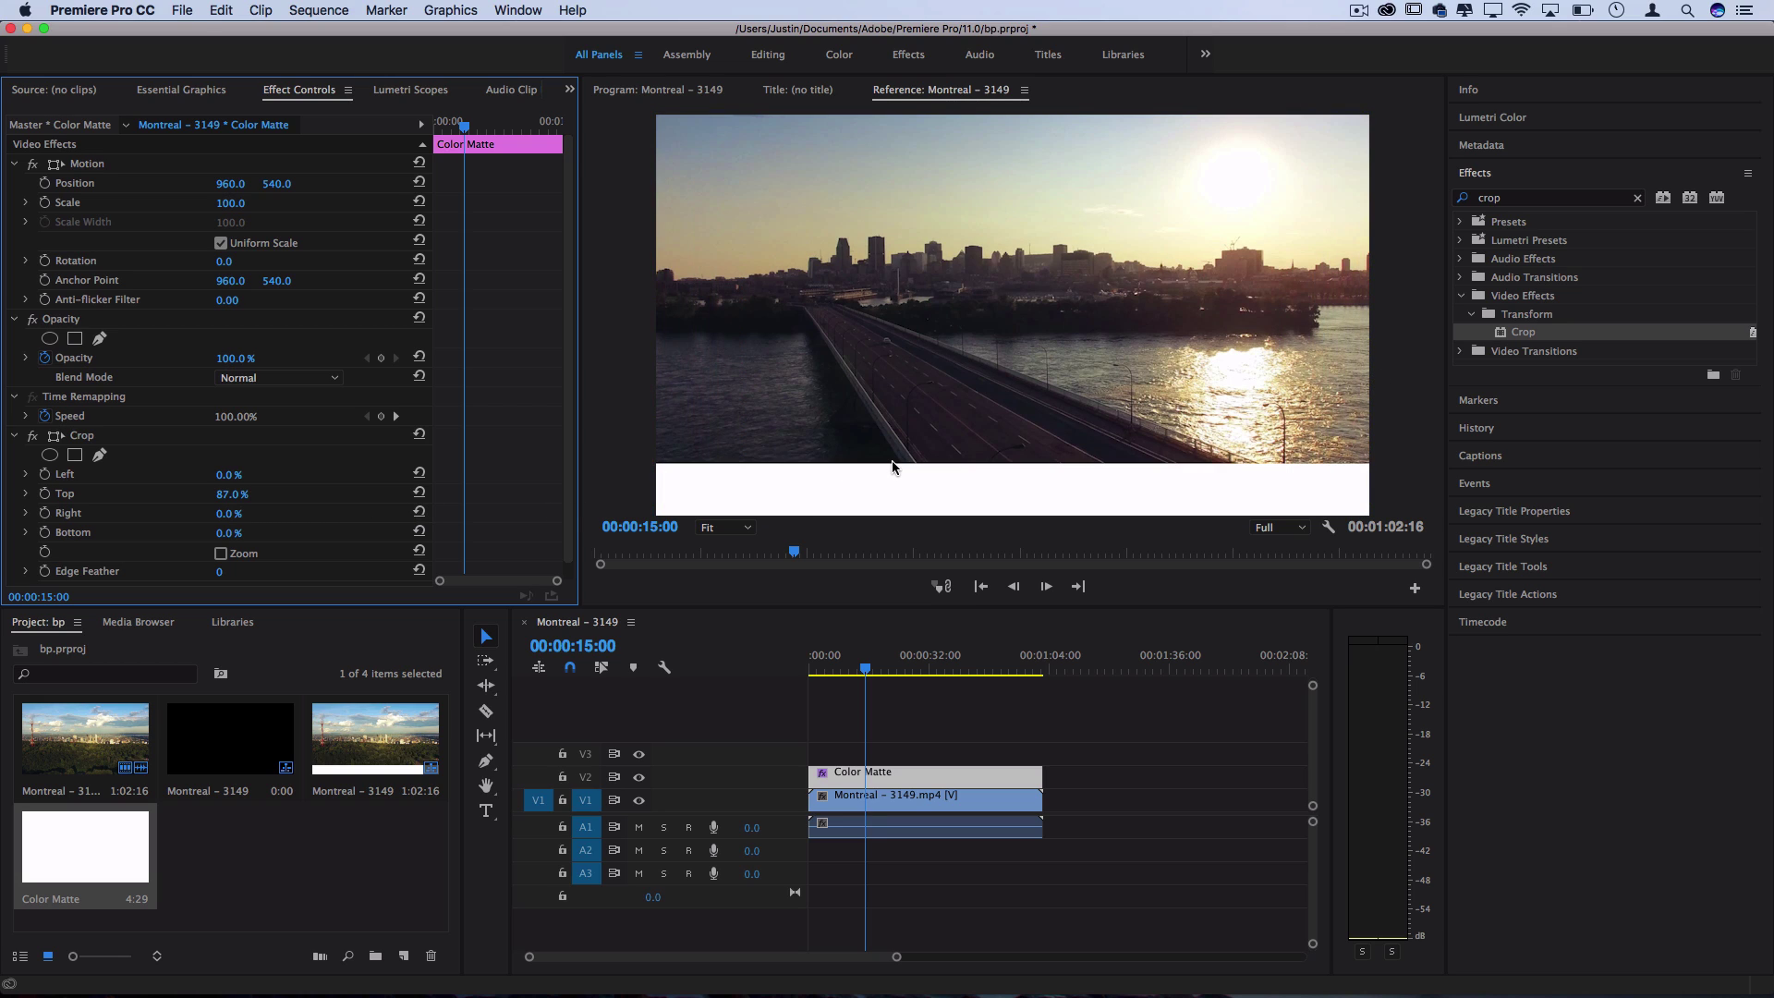
Copy the cropped matte onto V3, resetting Crop Top to 0% and setting Crop Bottom to 87%.
{"action": "mouse_move", "coordinate": [231, 533]}
{"action": "left_mouse_down"}
{"action": "mouse_move", "coordinate": [277, 533]}
{"action": "mouse_move", "coordinate": [231, 533]}
{"action": "left_mouse_up"}
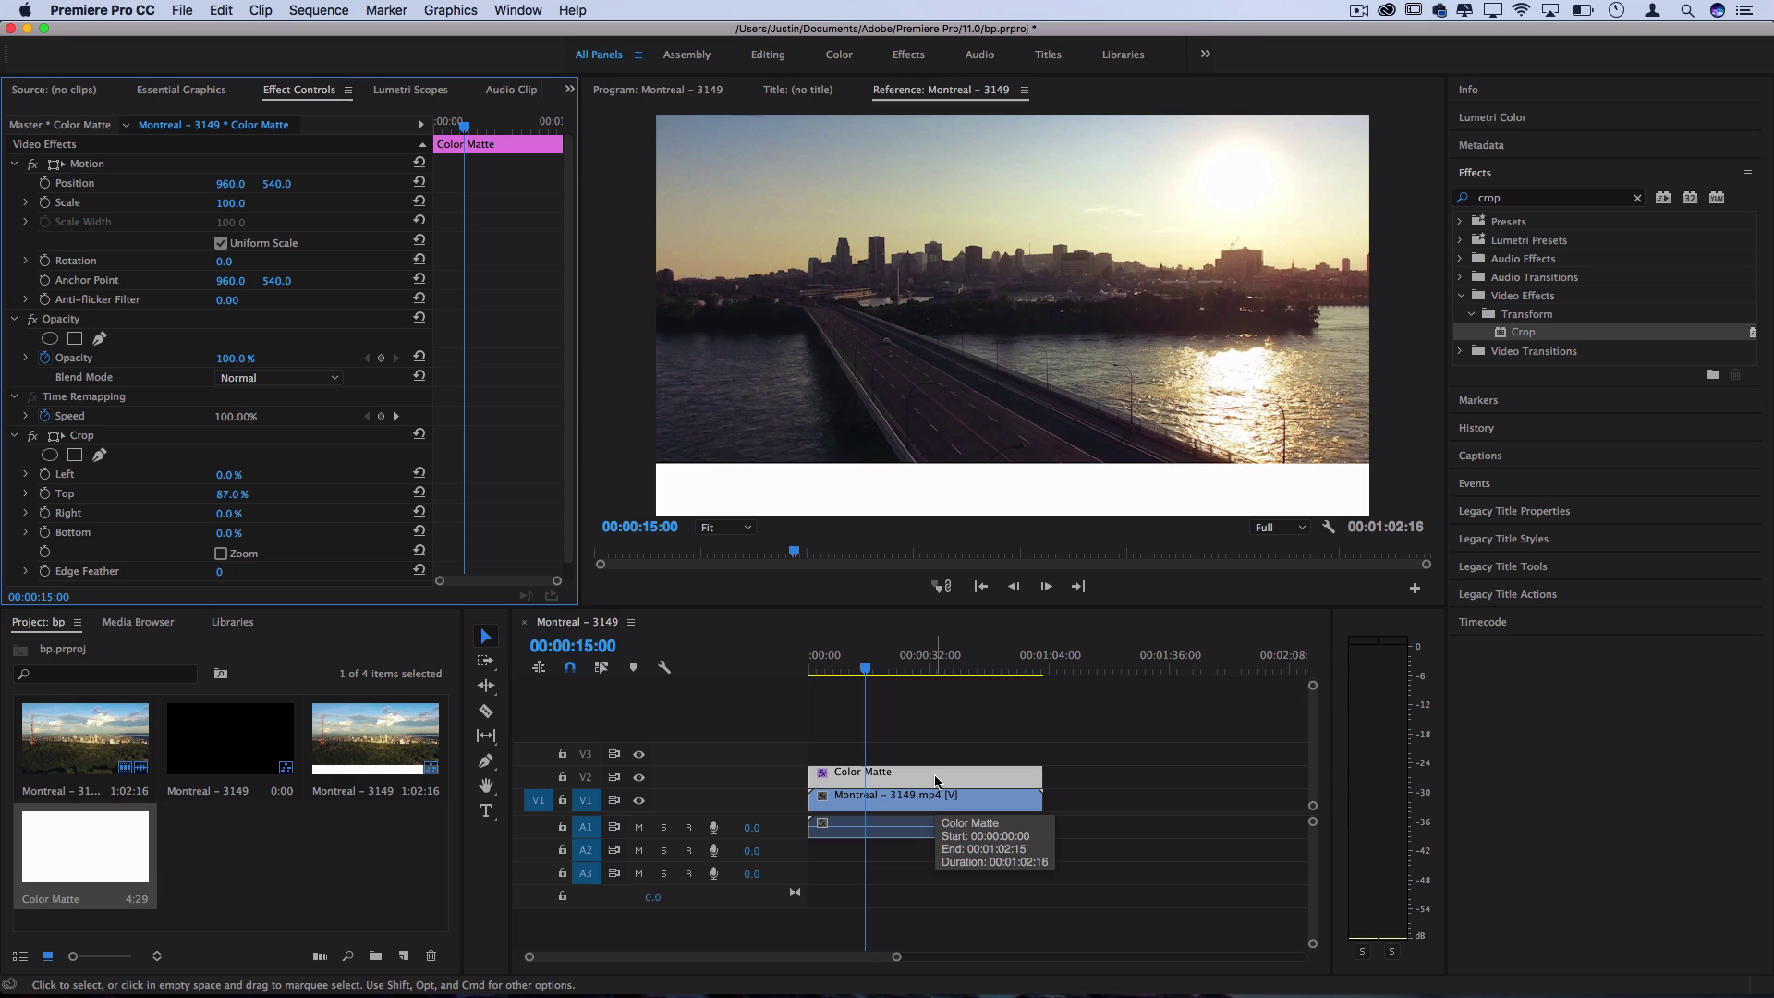
{"action": "left_click_drag", "start_coordinate": [936, 780], "coordinate": [934, 757]}
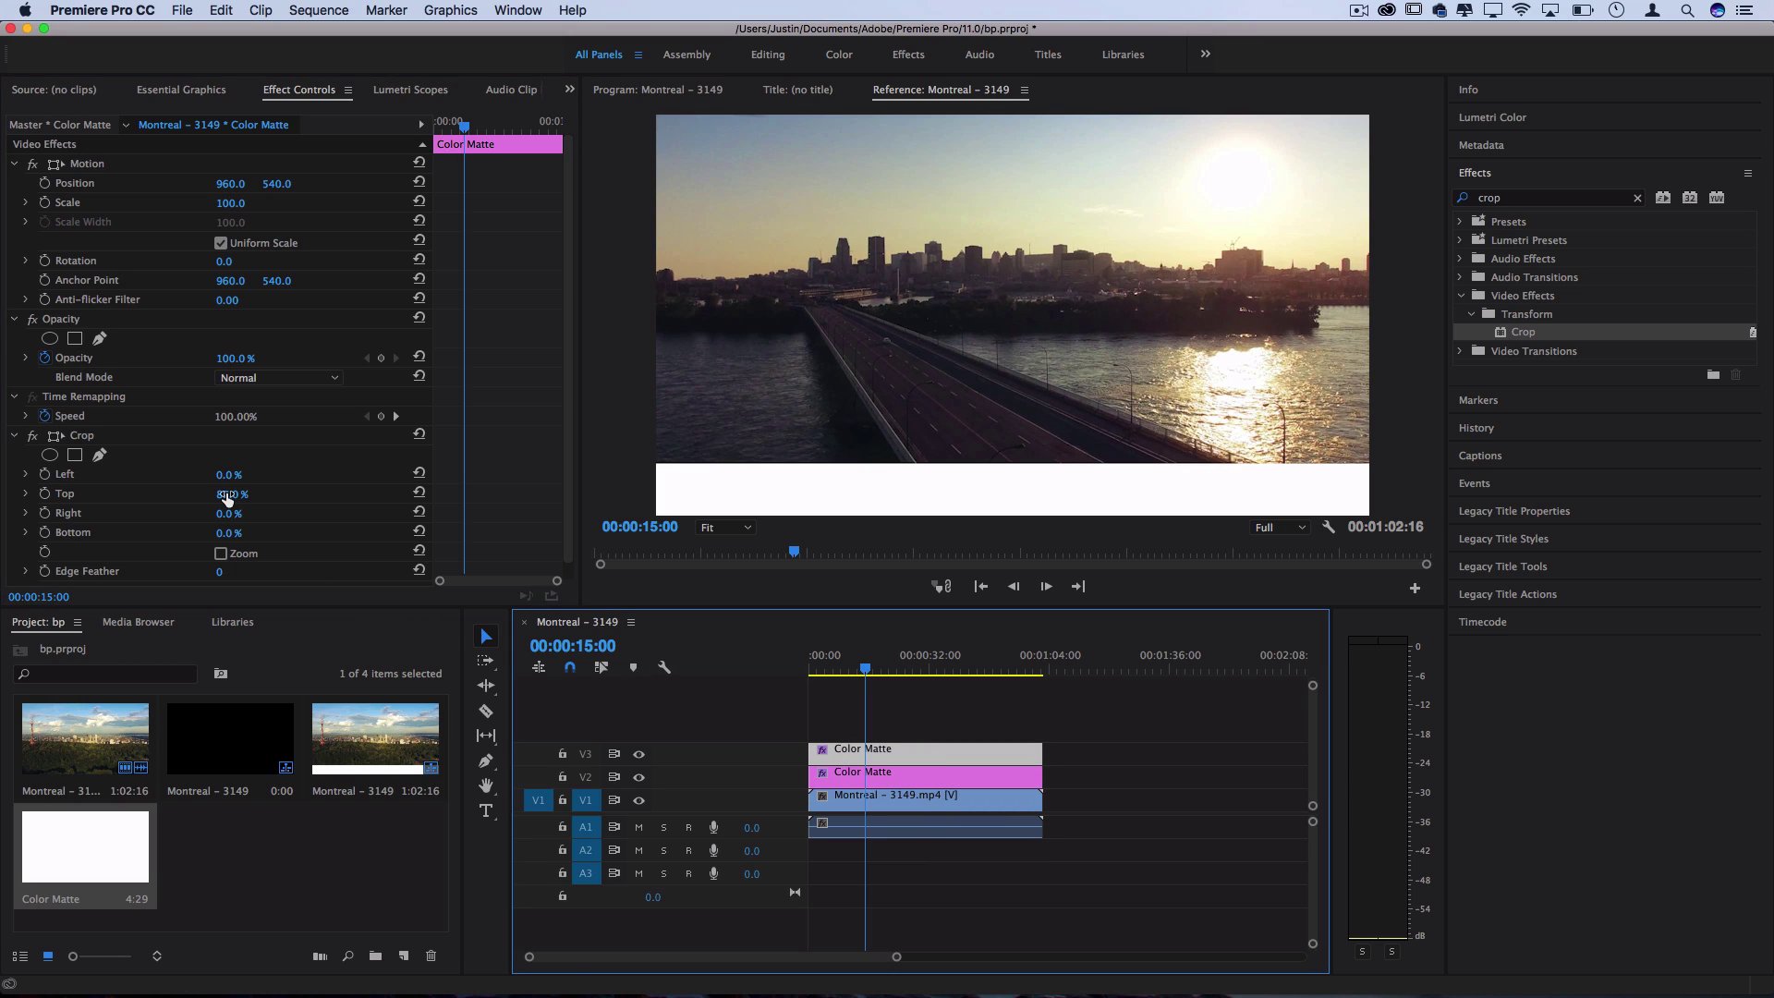
{"action": "left_click", "coordinate": [419, 492]}
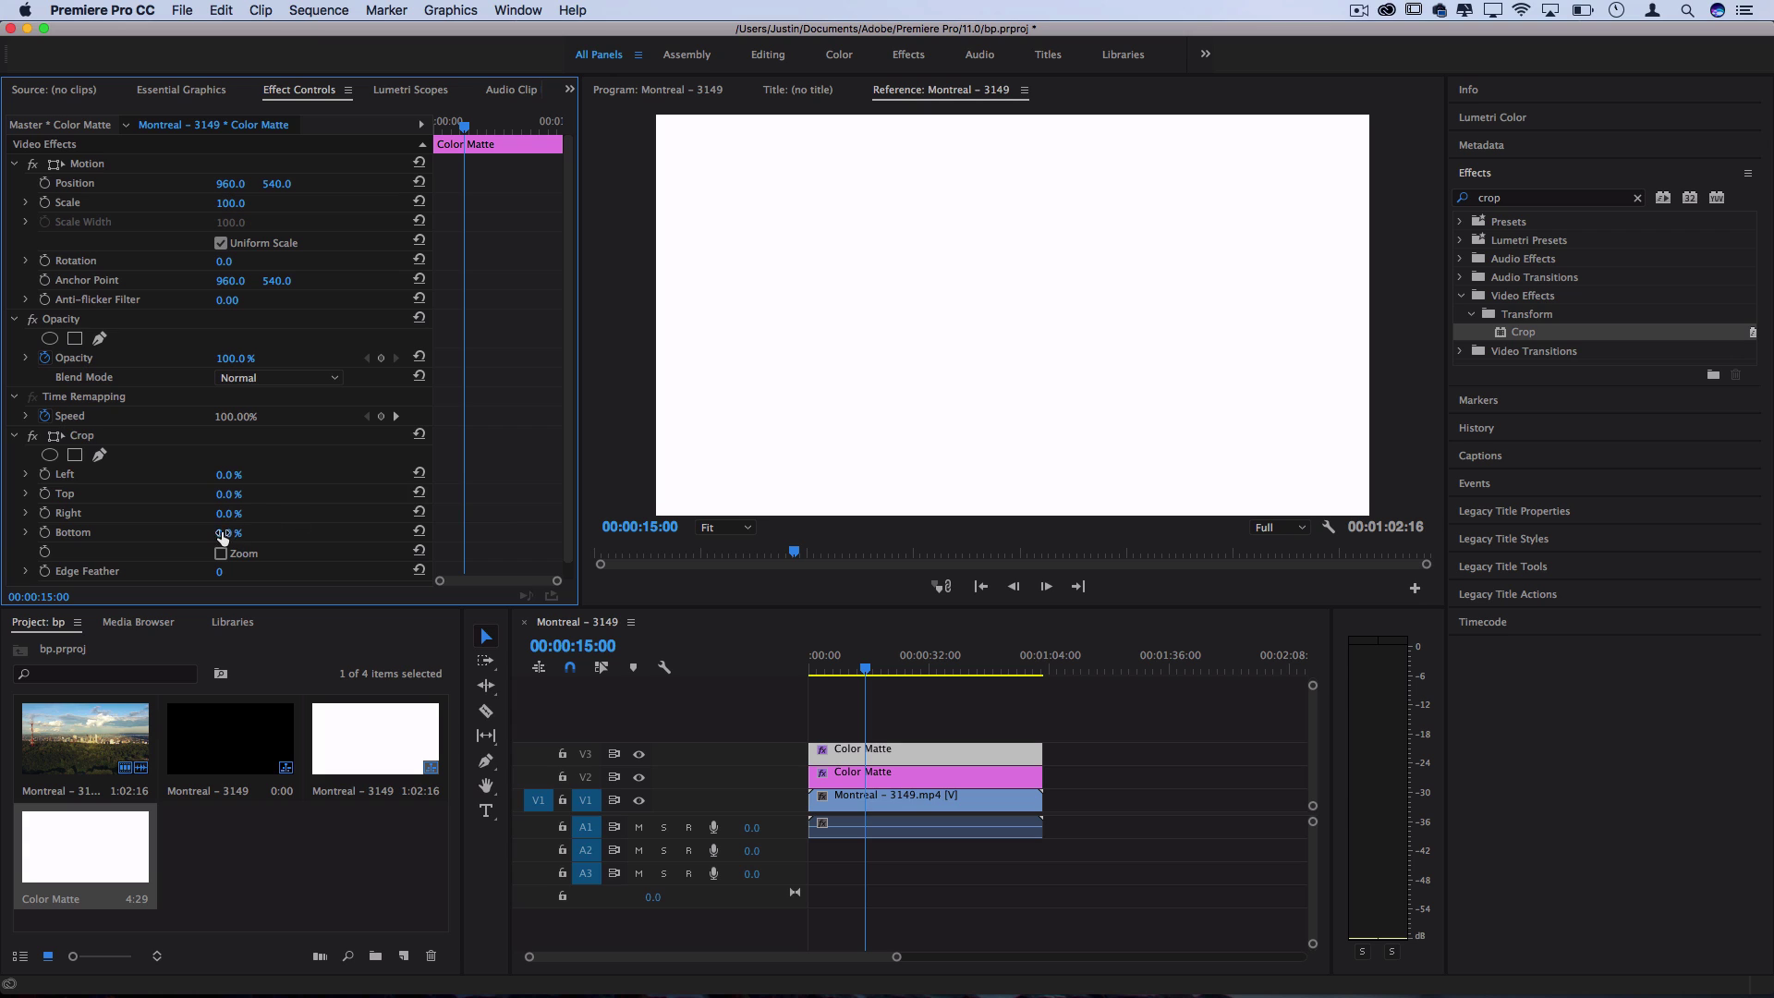
{"action": "left_click", "coordinate": [222, 533]}
{"action": "type", "text": "87"}
{"action": "key", "text": "Return"}
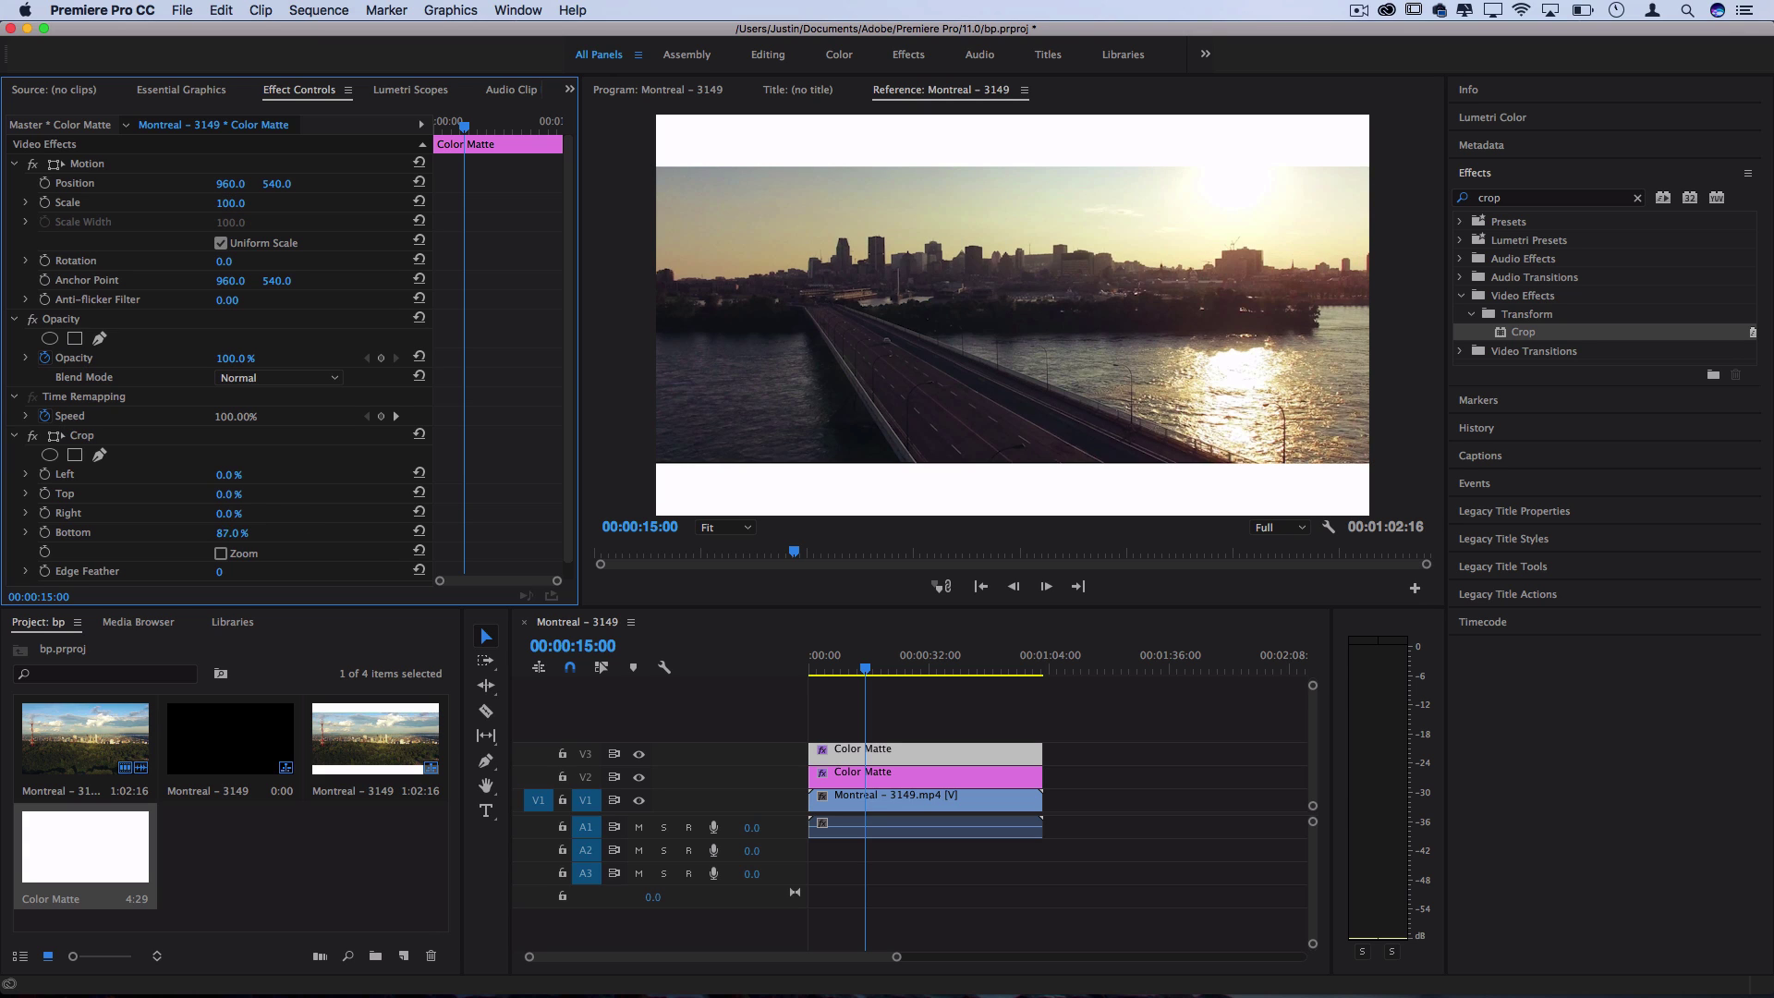
Toggle each white band's track visibility and preview the bars over the aerial pool shot.
{"action": "left_click", "coordinate": [638, 778]}
{"action": "left_click", "coordinate": [639, 778]}
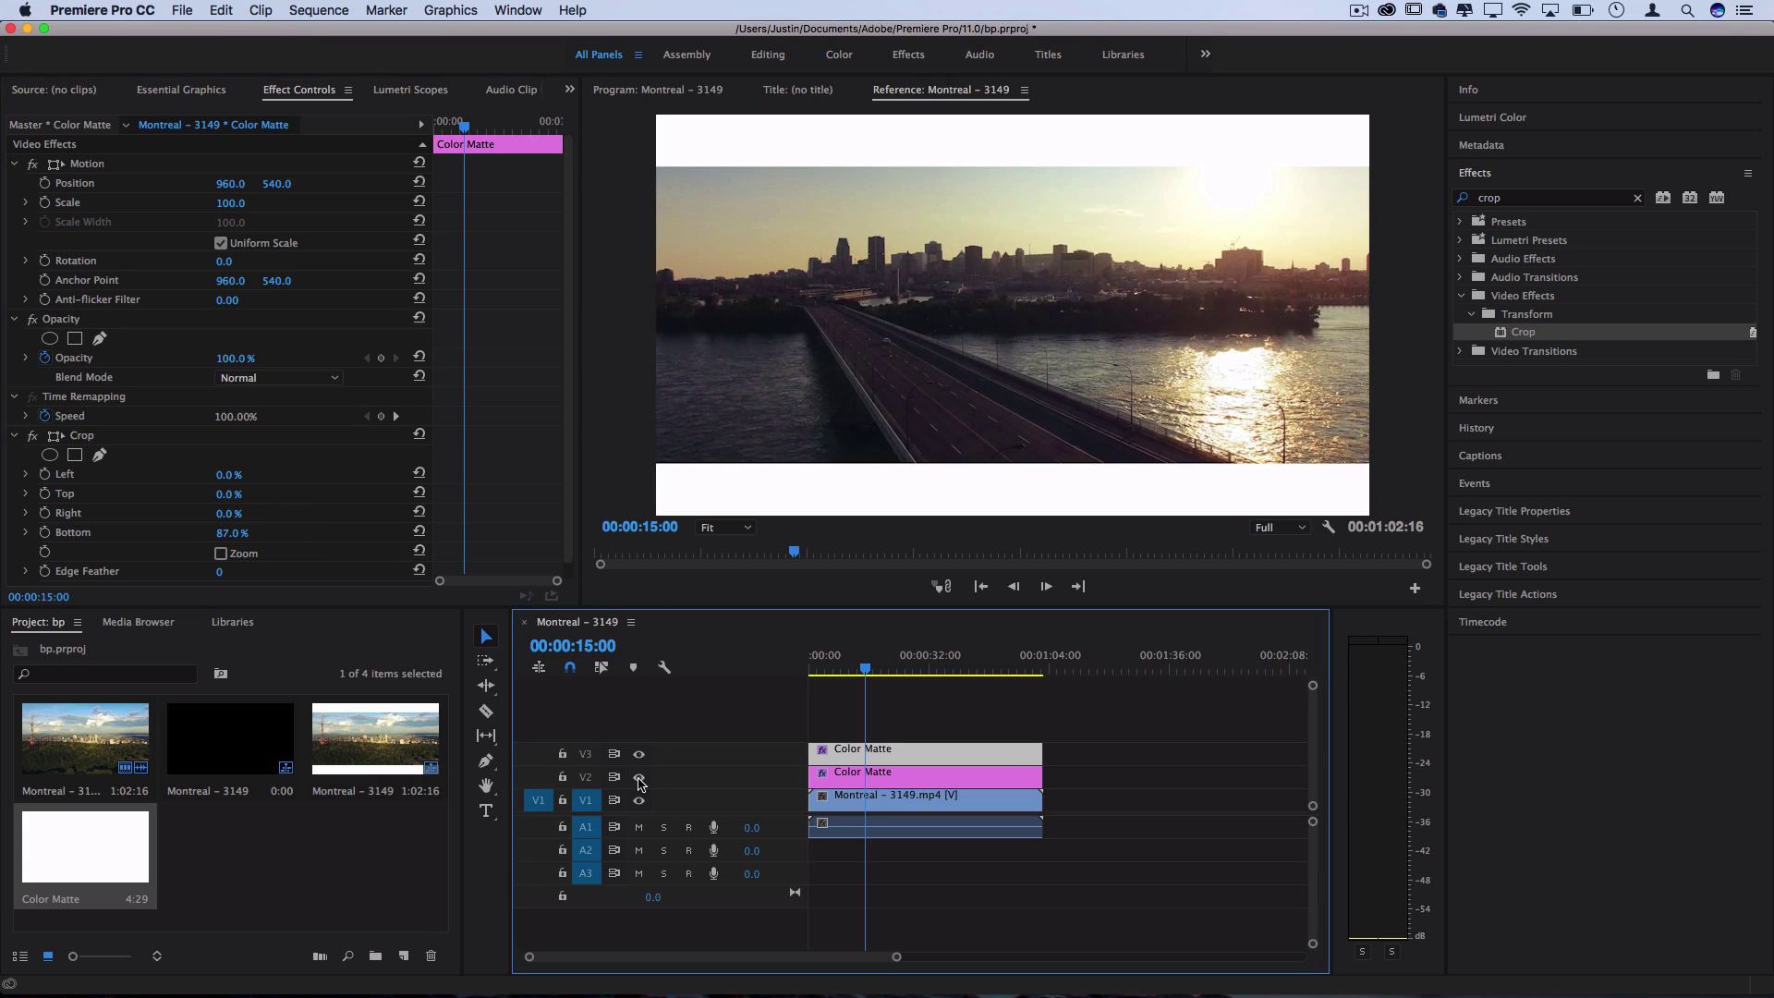
{"action": "left_click", "coordinate": [638, 754]}
{"action": "left_click", "coordinate": [638, 754]}
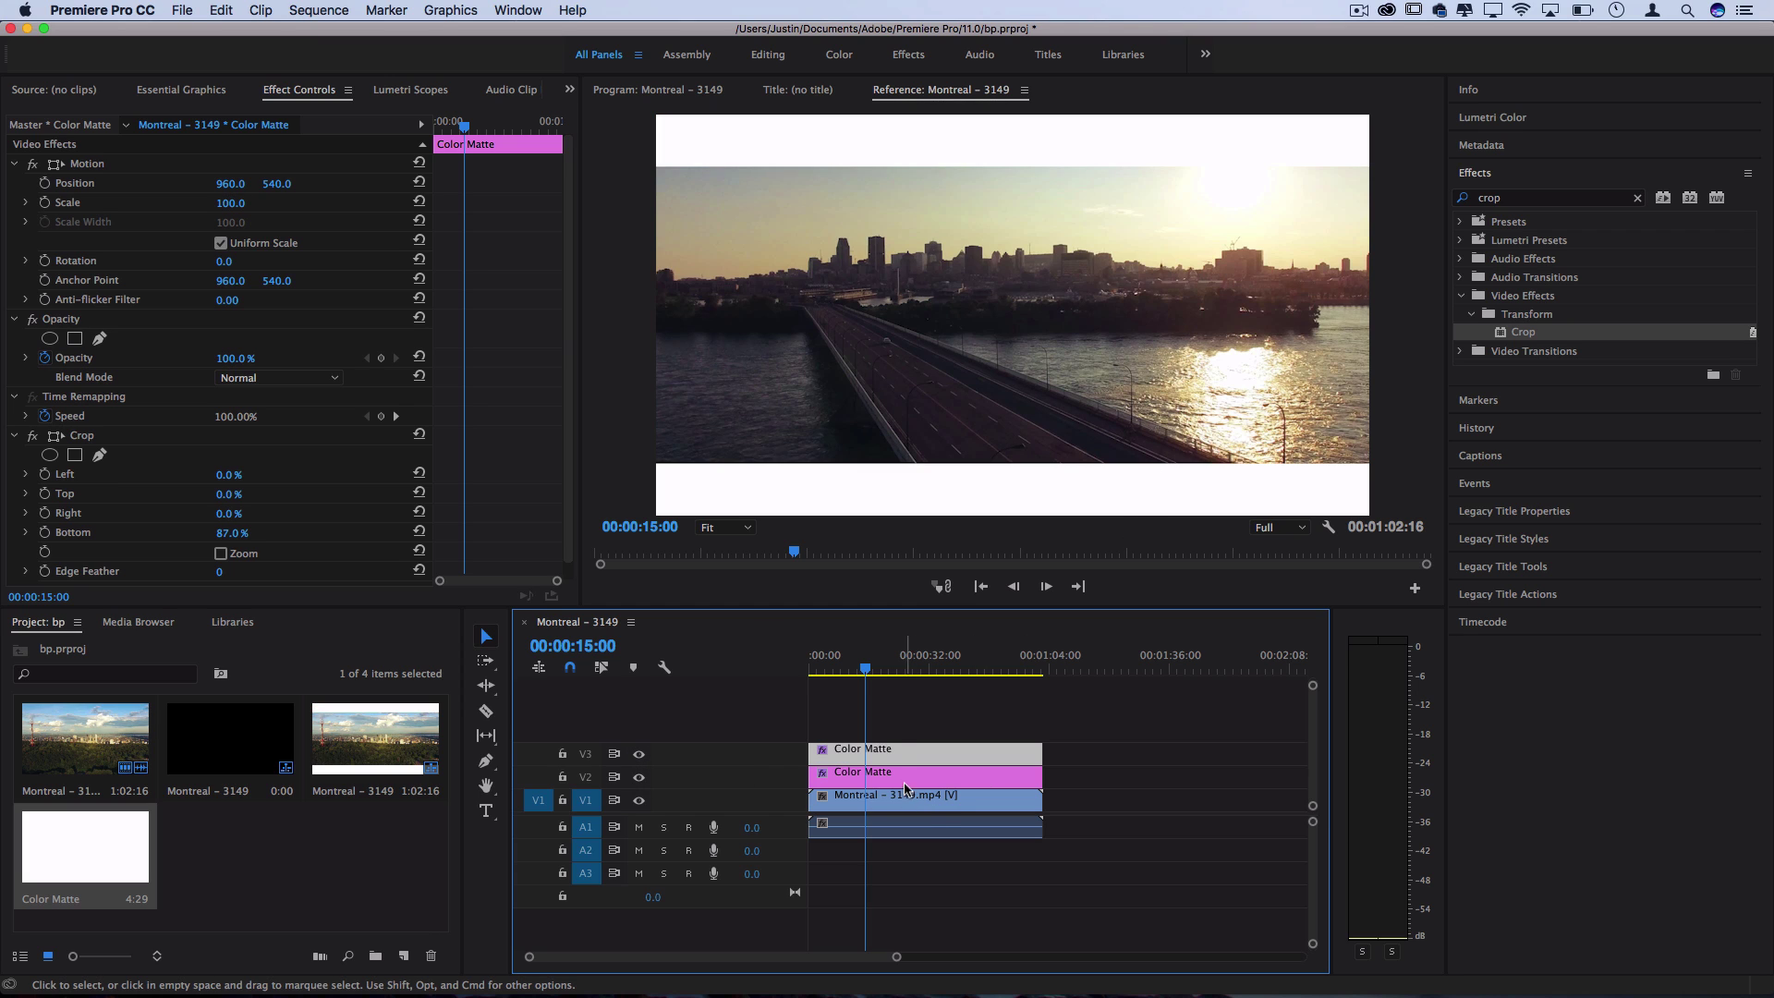
{"action": "left_click_drag", "start_coordinate": [907, 674], "coordinate": [938, 673]}
Nest both Color Matte clips into Nested Sequence 02 and move it to V3.
{"action": "left_click_drag", "start_coordinate": [1089, 714], "coordinate": [889, 782]}
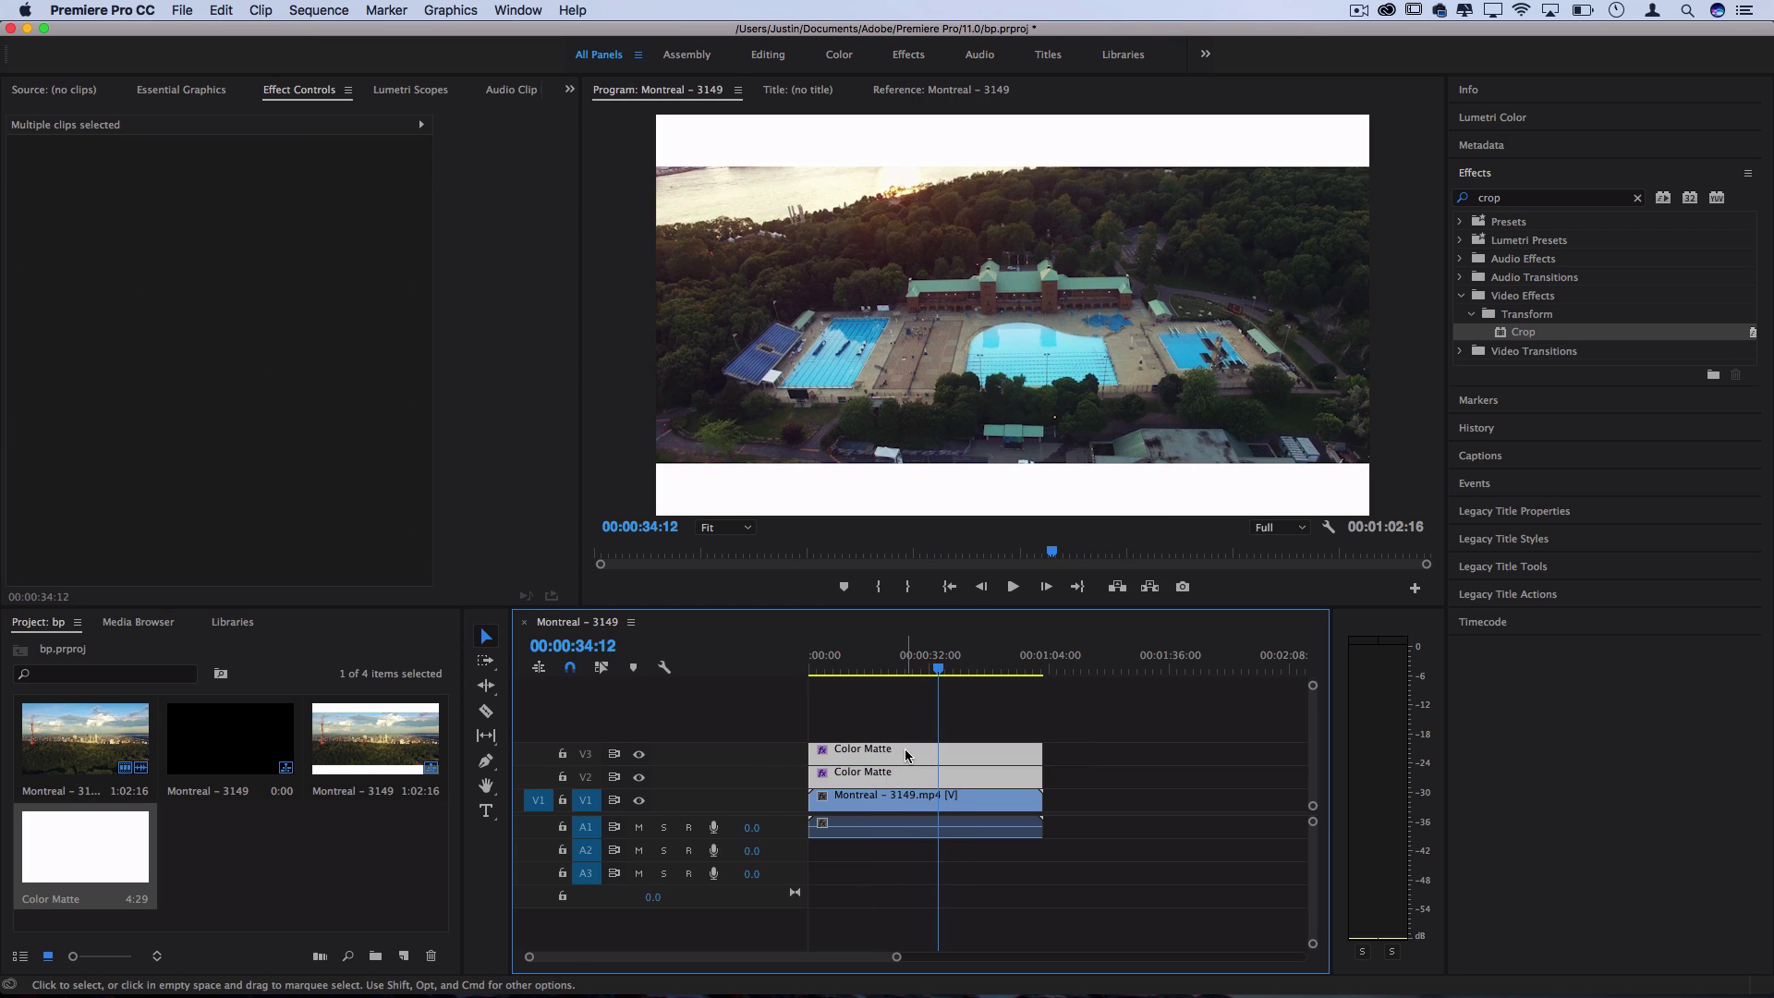
{"action": "right_click", "coordinate": [905, 749]}
{"action": "left_click", "coordinate": [957, 612]}
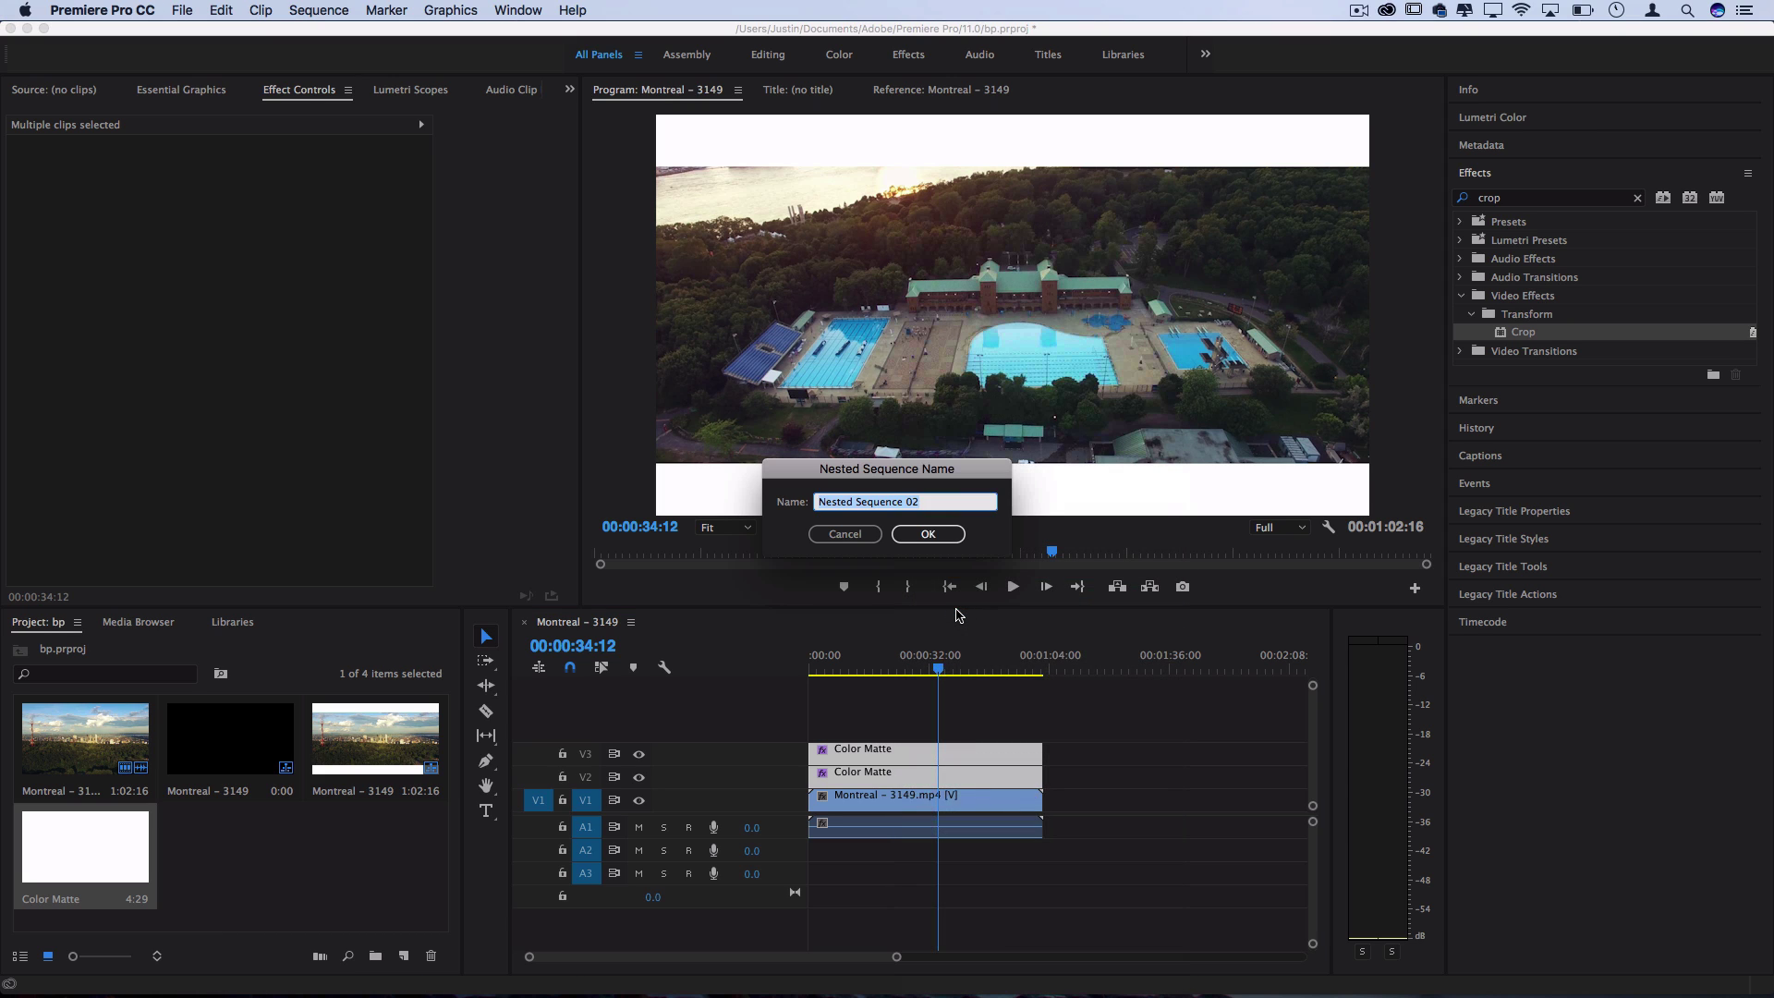
{"action": "key", "text": "Return"}
{"action": "left_click_drag", "start_coordinate": [892, 781], "coordinate": [926, 760]}
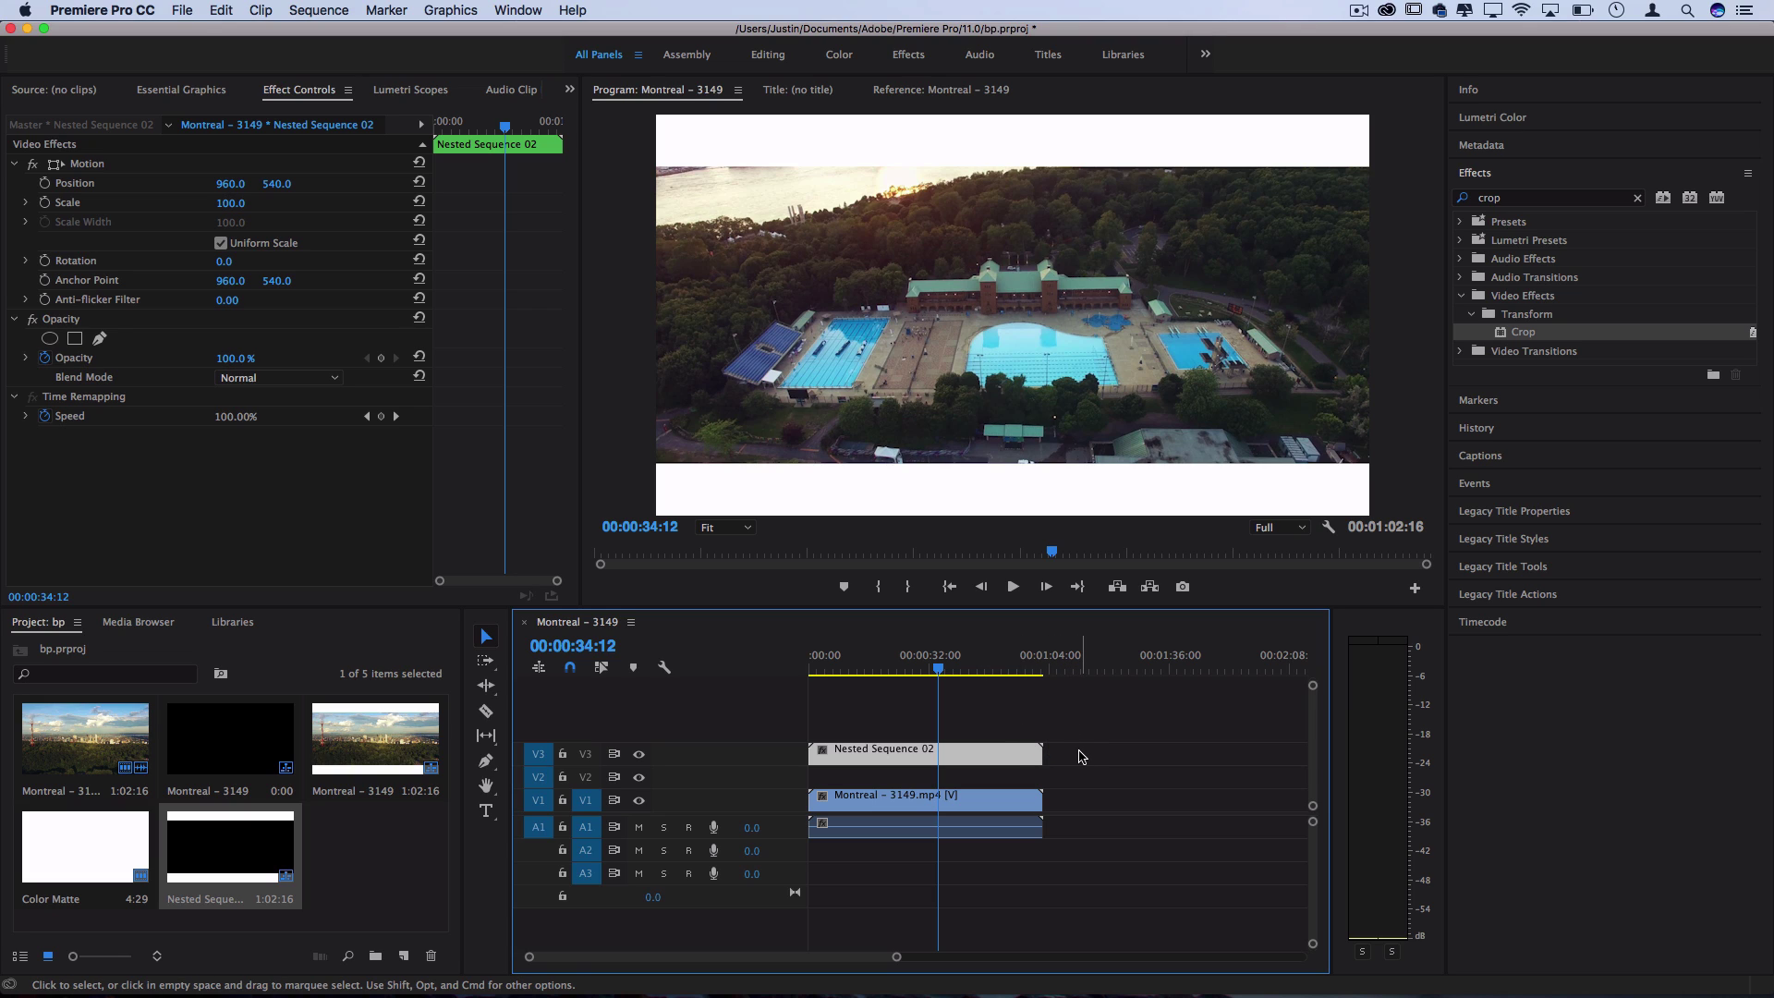
Rate-stretch Nested Sequence 02 to 51.26%, running 00:02:02:00, then select the Montreal clip.
{"action": "key", "text": "r"}
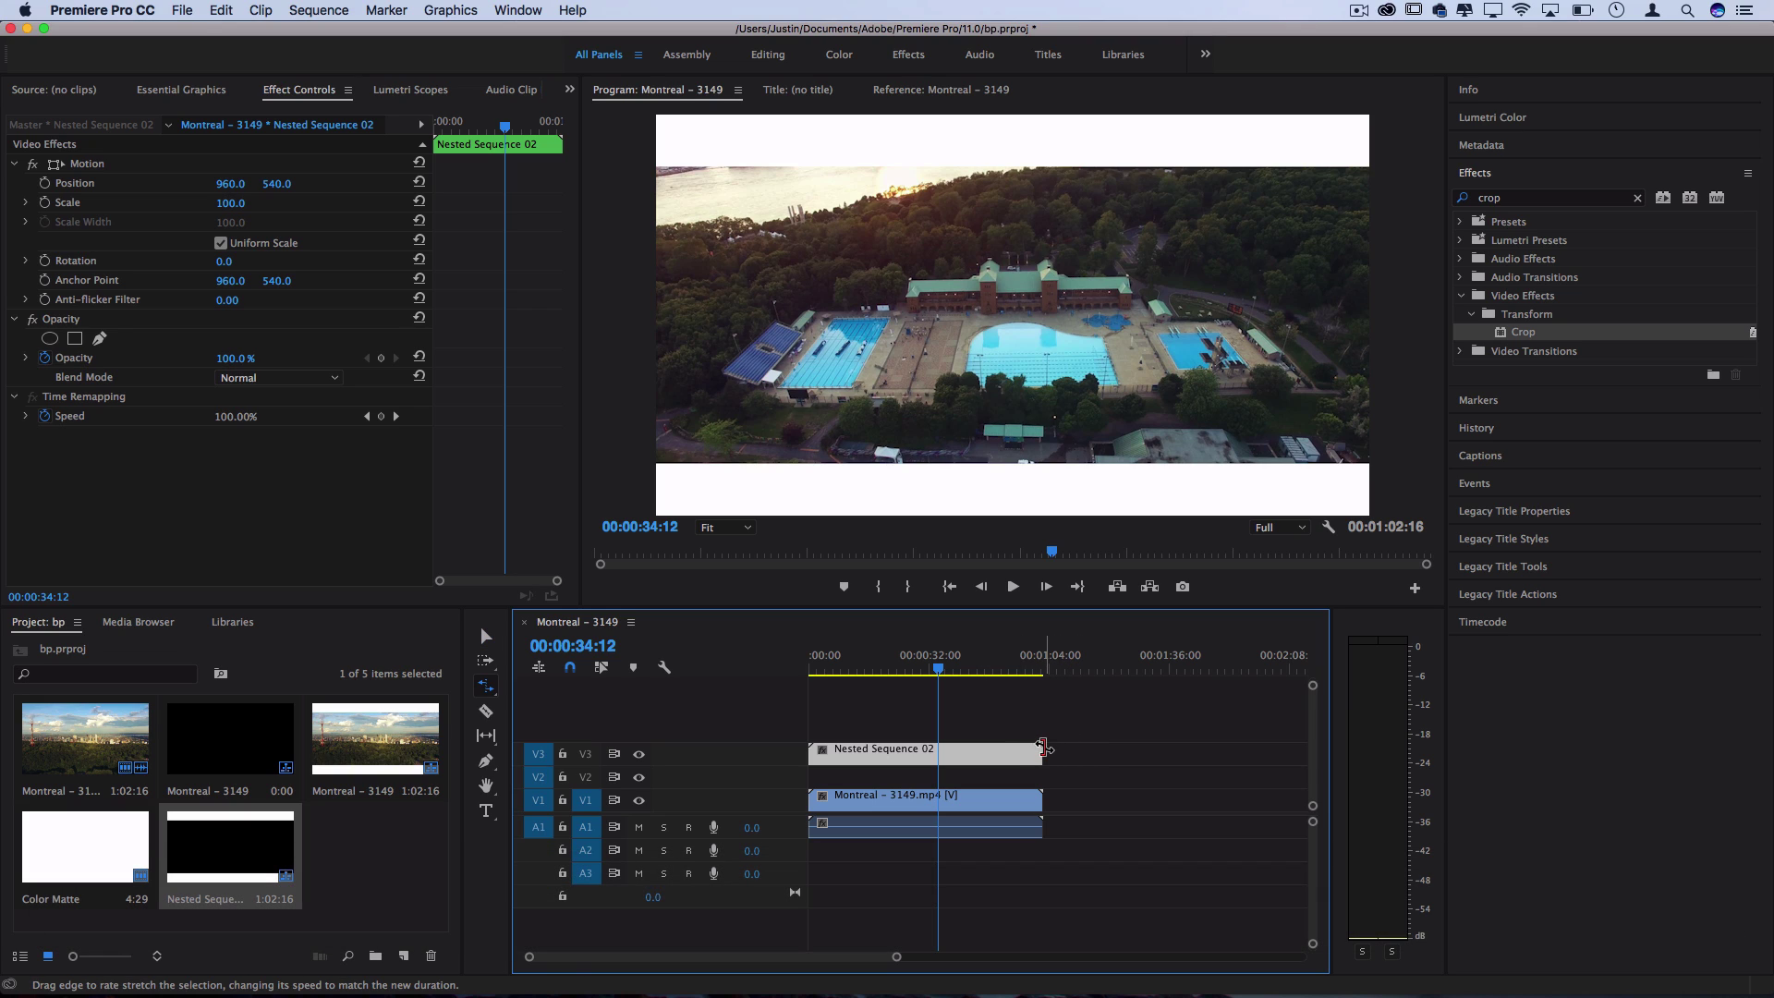
{"action": "left_click_drag", "start_coordinate": [1039, 753], "coordinate": [1266, 753]}
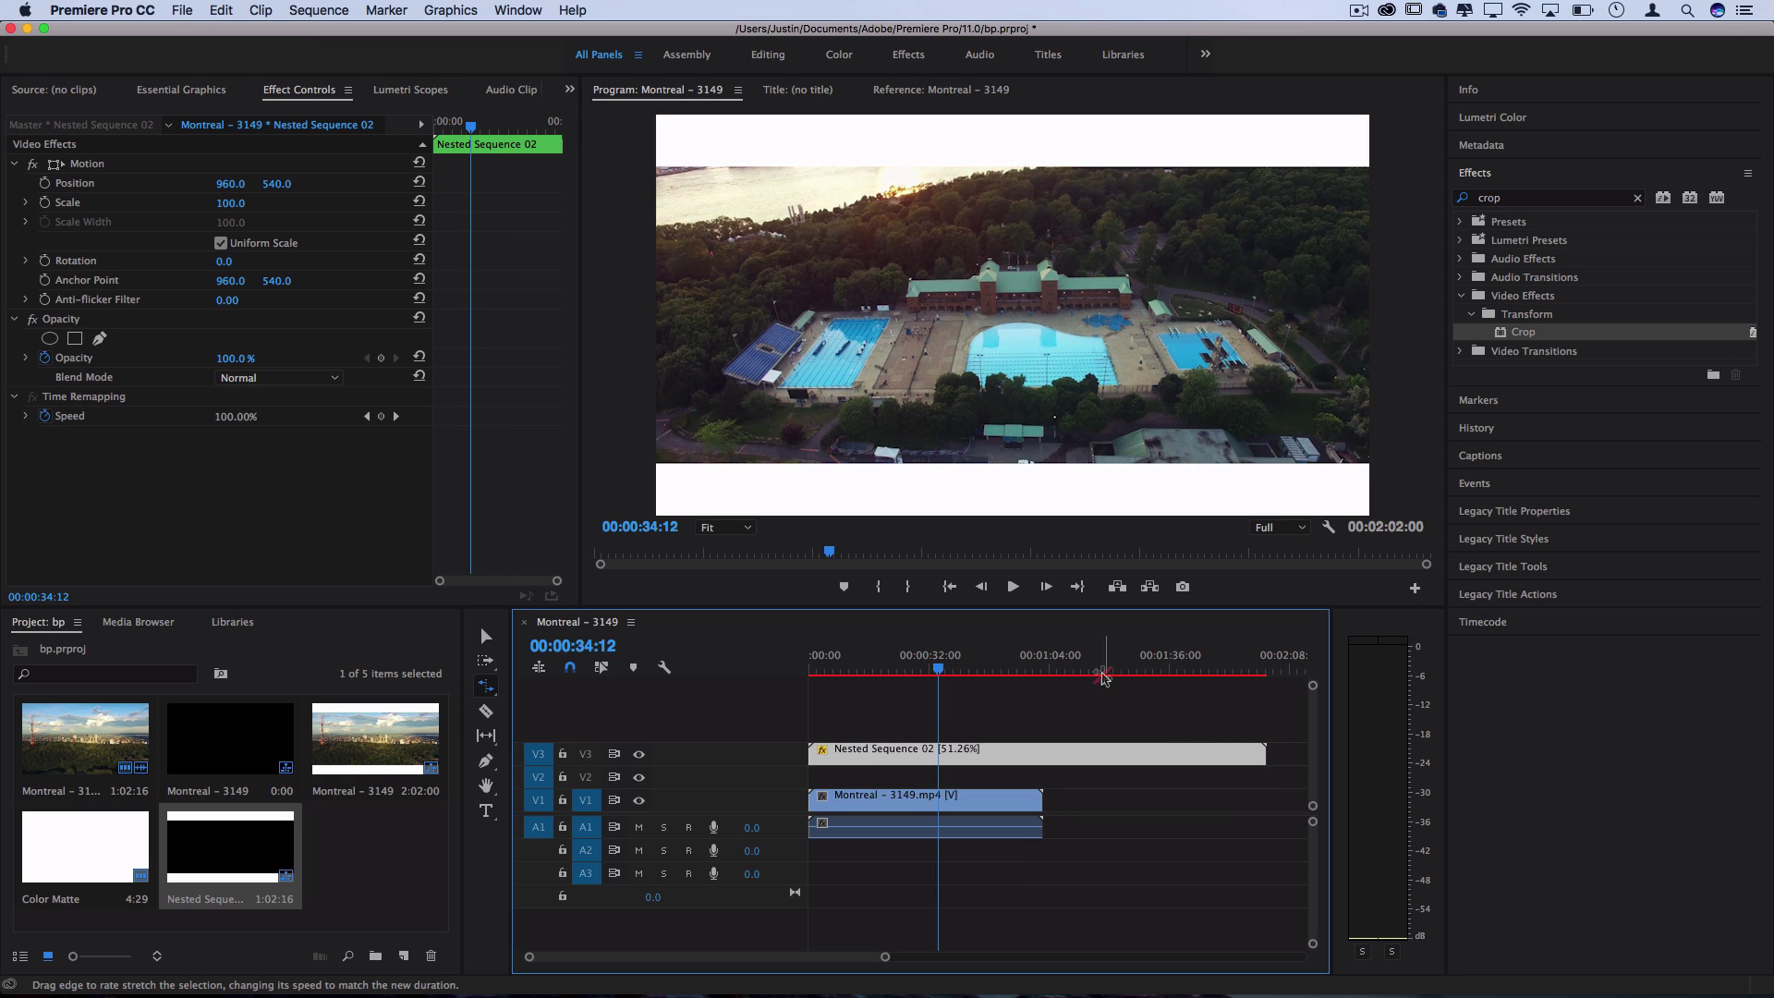
{"action": "left_click_drag", "start_coordinate": [1103, 657], "coordinate": [916, 657]}
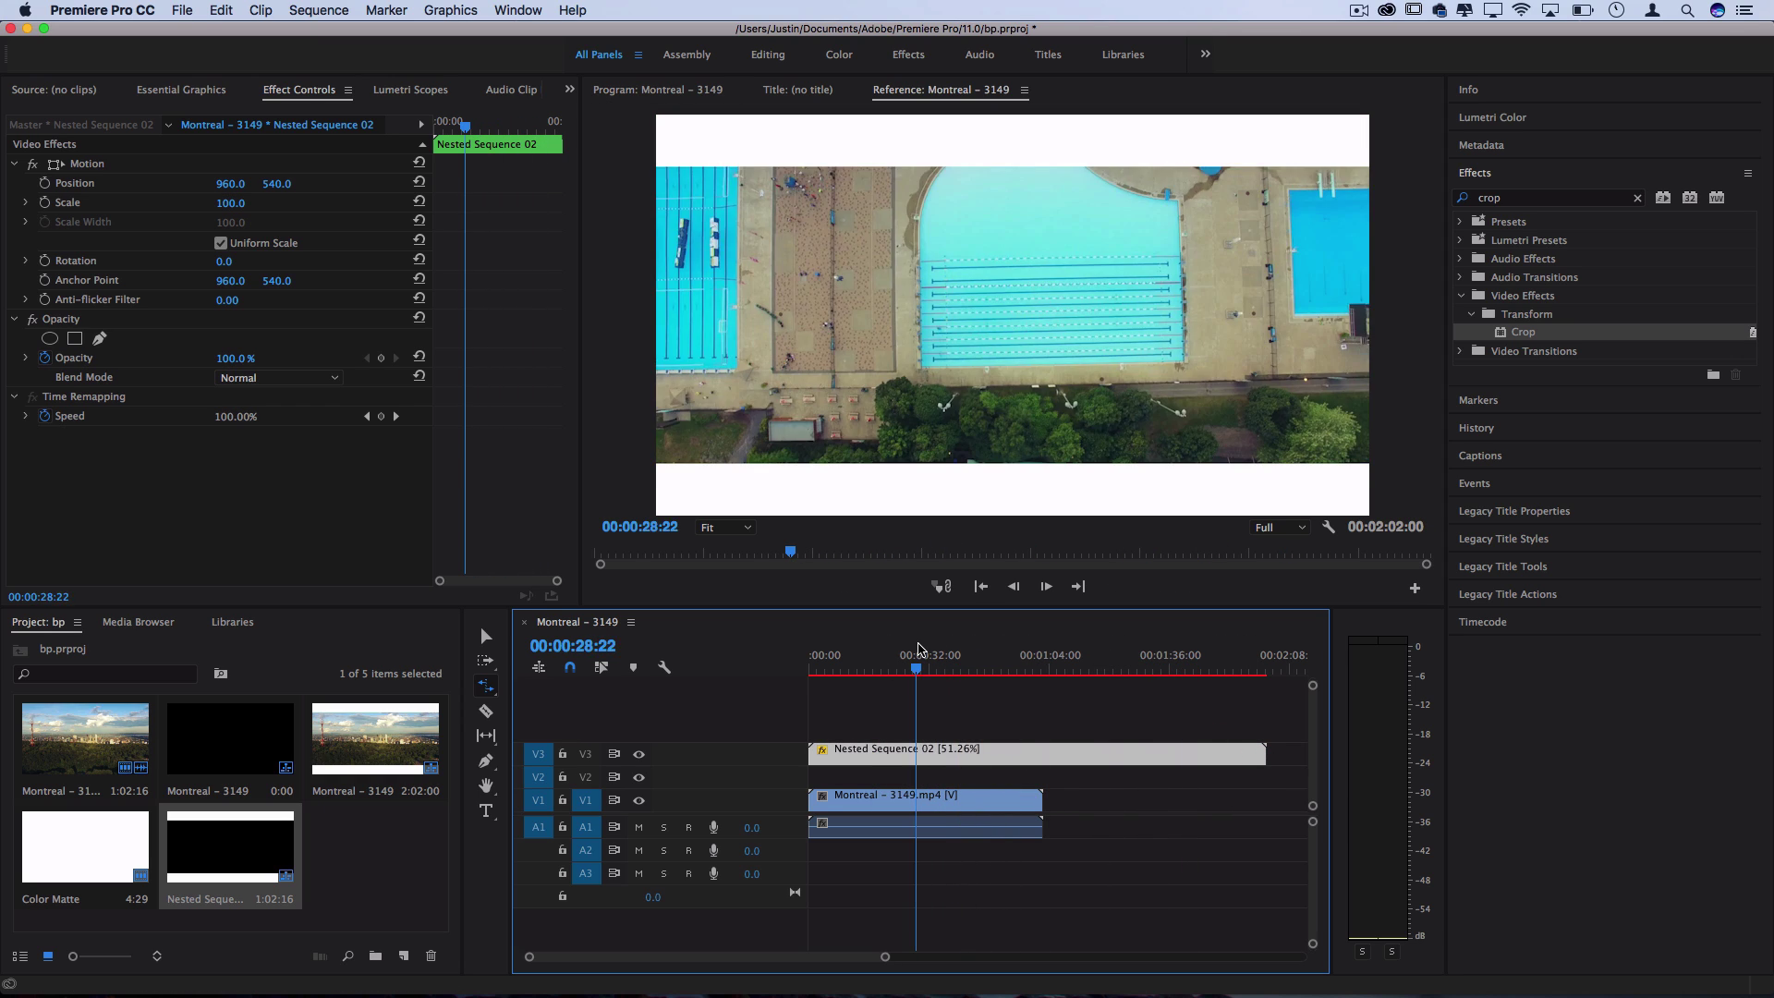
{"action": "key", "text": "v"}
{"action": "left_click", "coordinate": [1028, 798]}
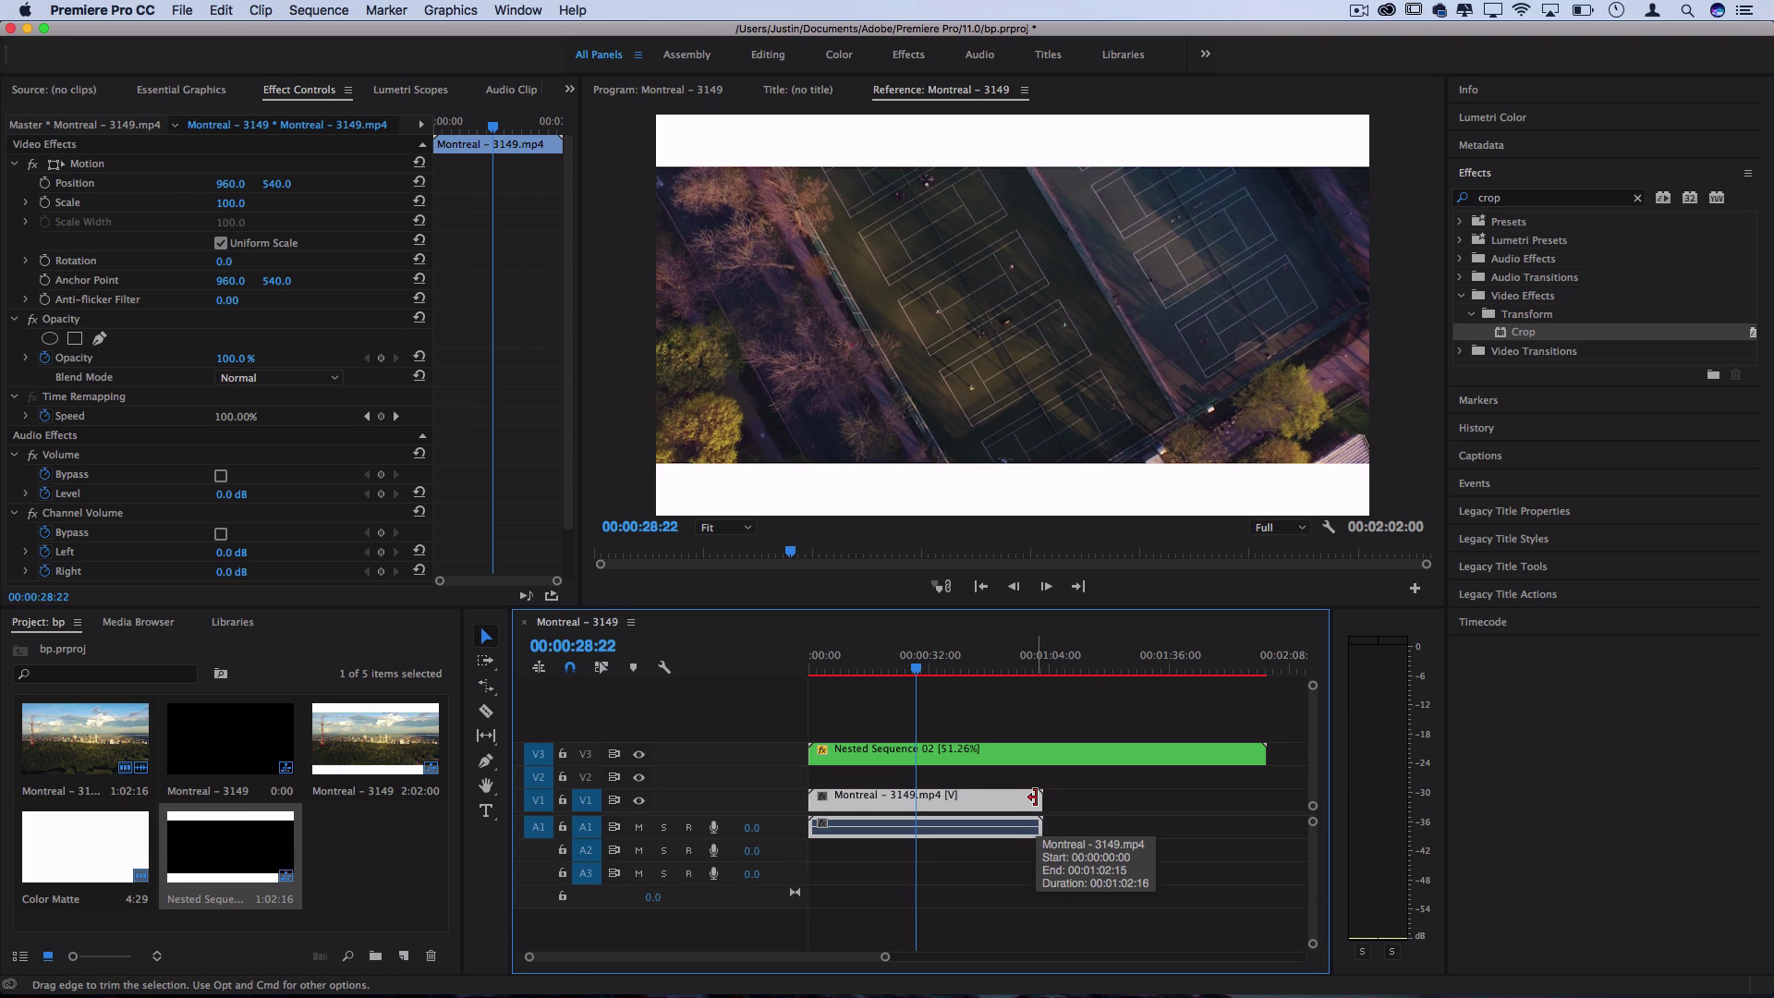
Check the letterbox layer over the pool shot by toggling its visibility off and on.
{"action": "left_click", "coordinate": [980, 753]}
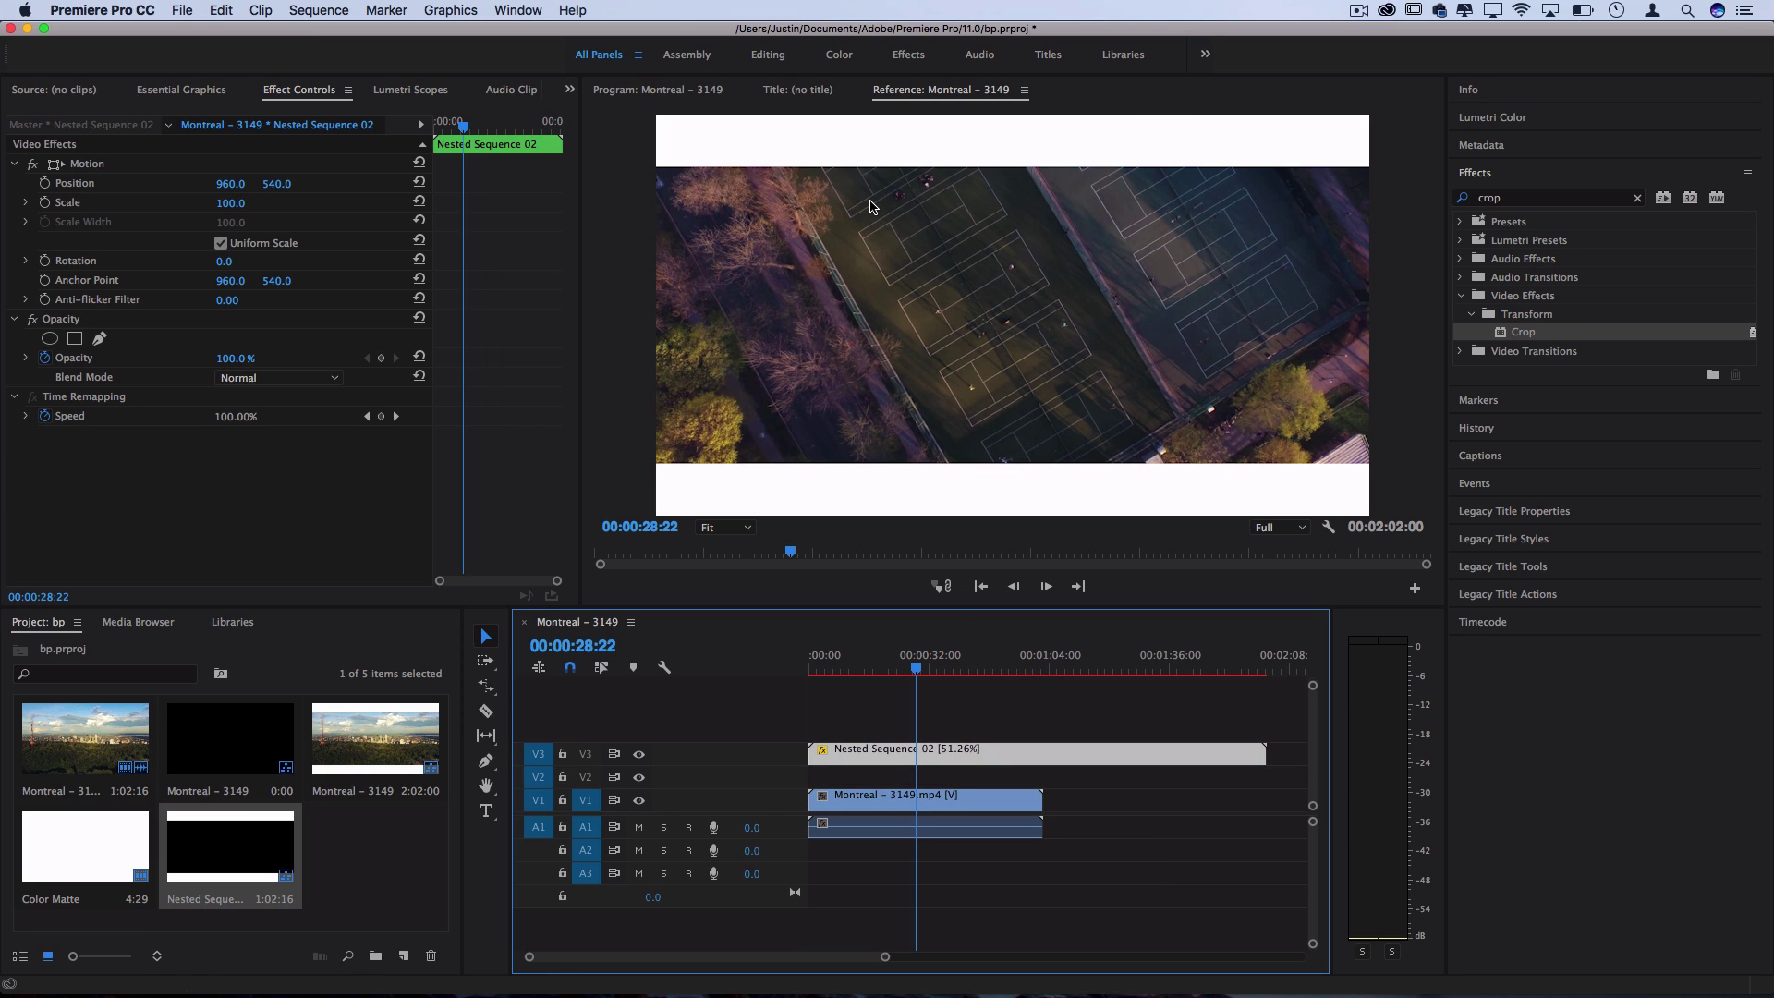
{"action": "left_click_drag", "start_coordinate": [930, 673], "coordinate": [936, 675]}
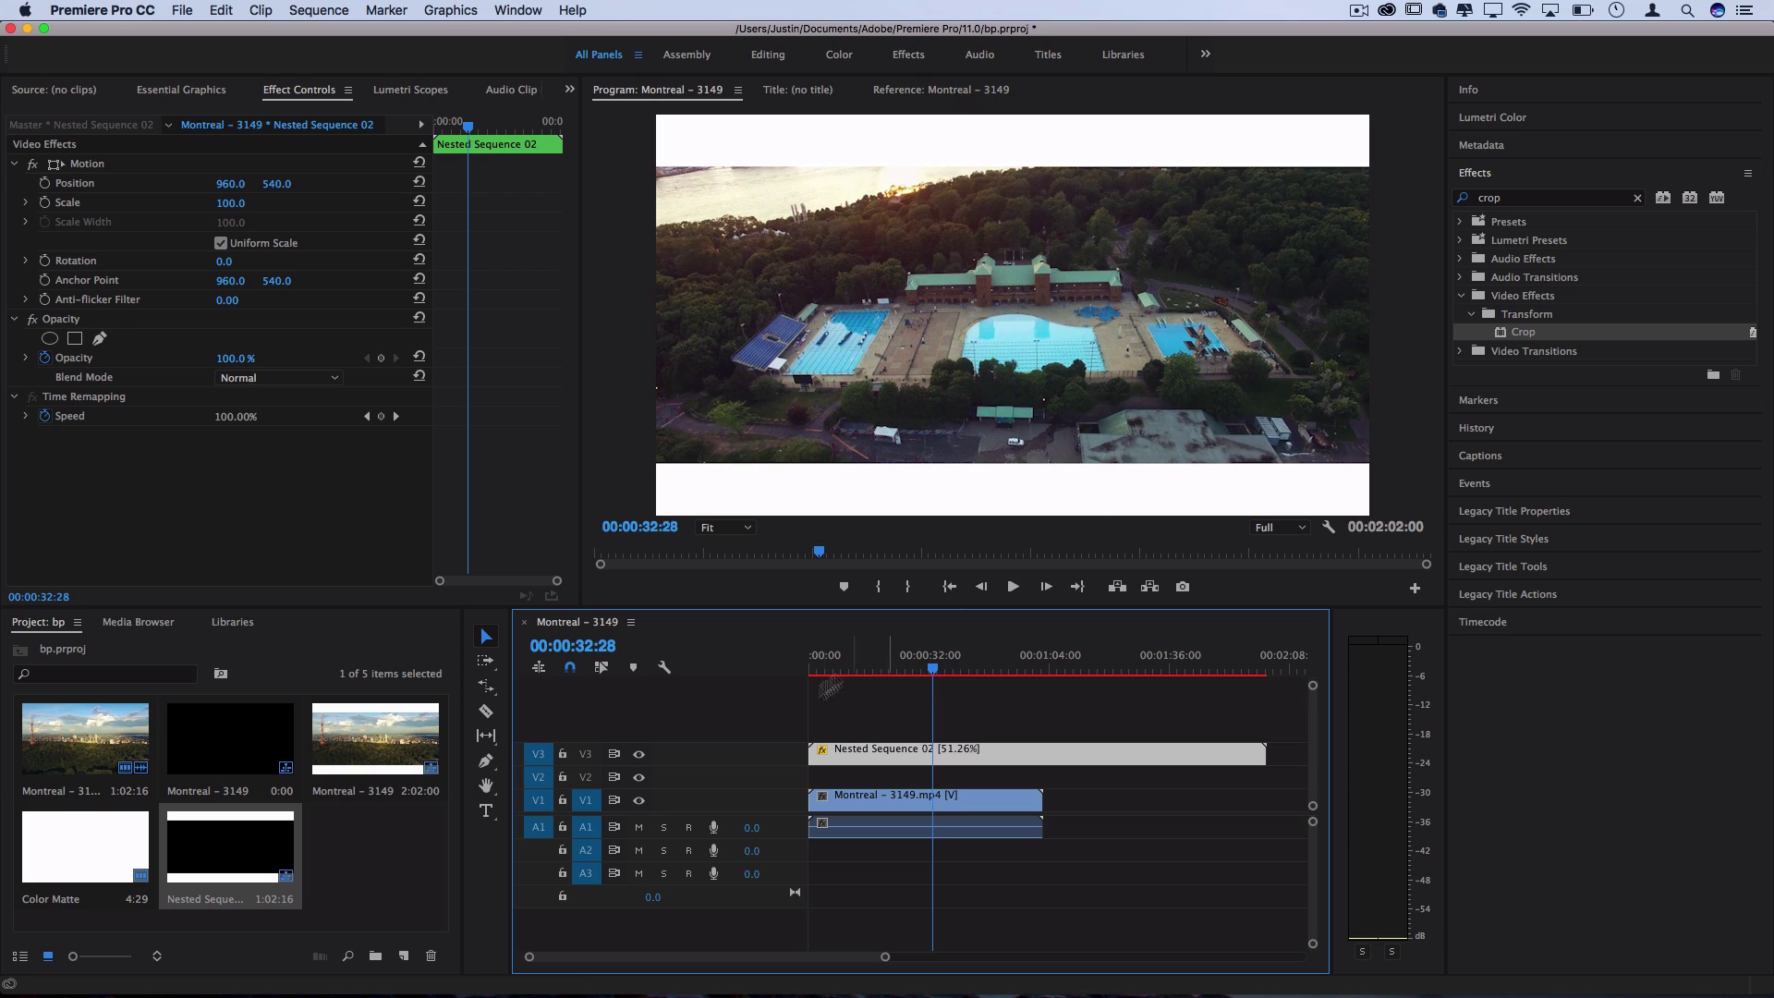
{"action": "left_click", "coordinate": [638, 754]}
{"action": "left_click", "coordinate": [639, 754]}
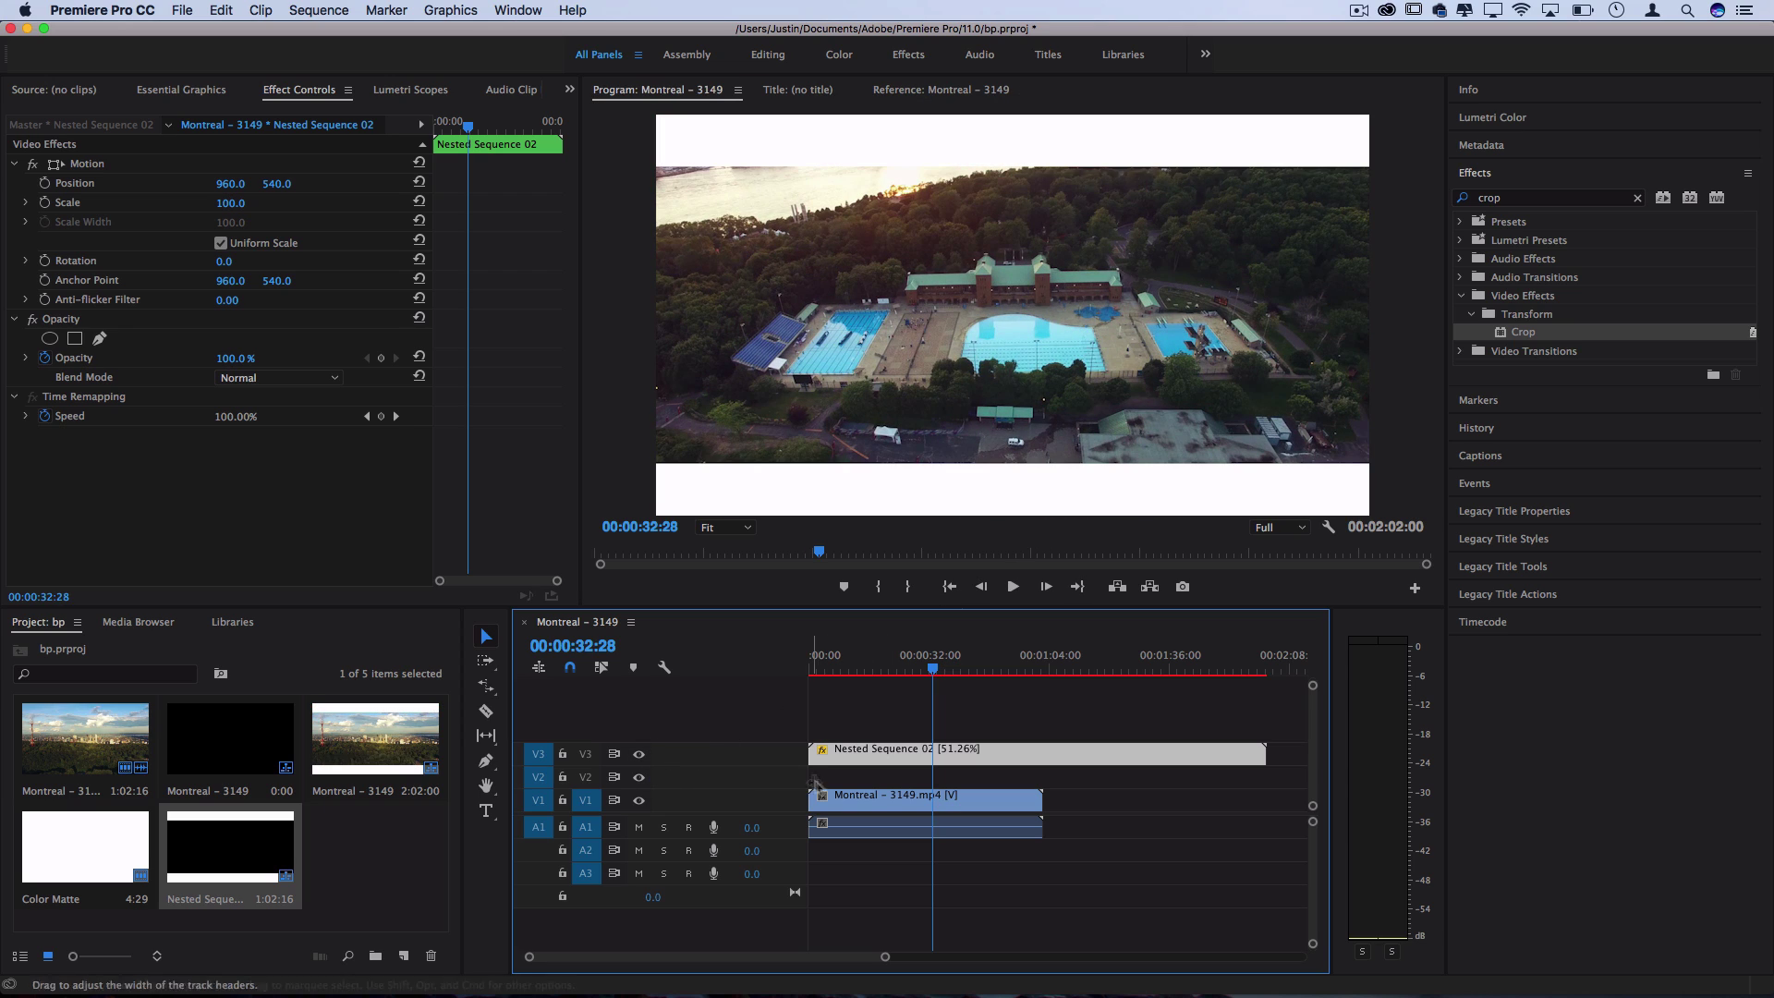
Adjust the Montreal clip's Position Y to reframe the footage within the bars.
{"action": "left_click", "coordinate": [895, 805]}
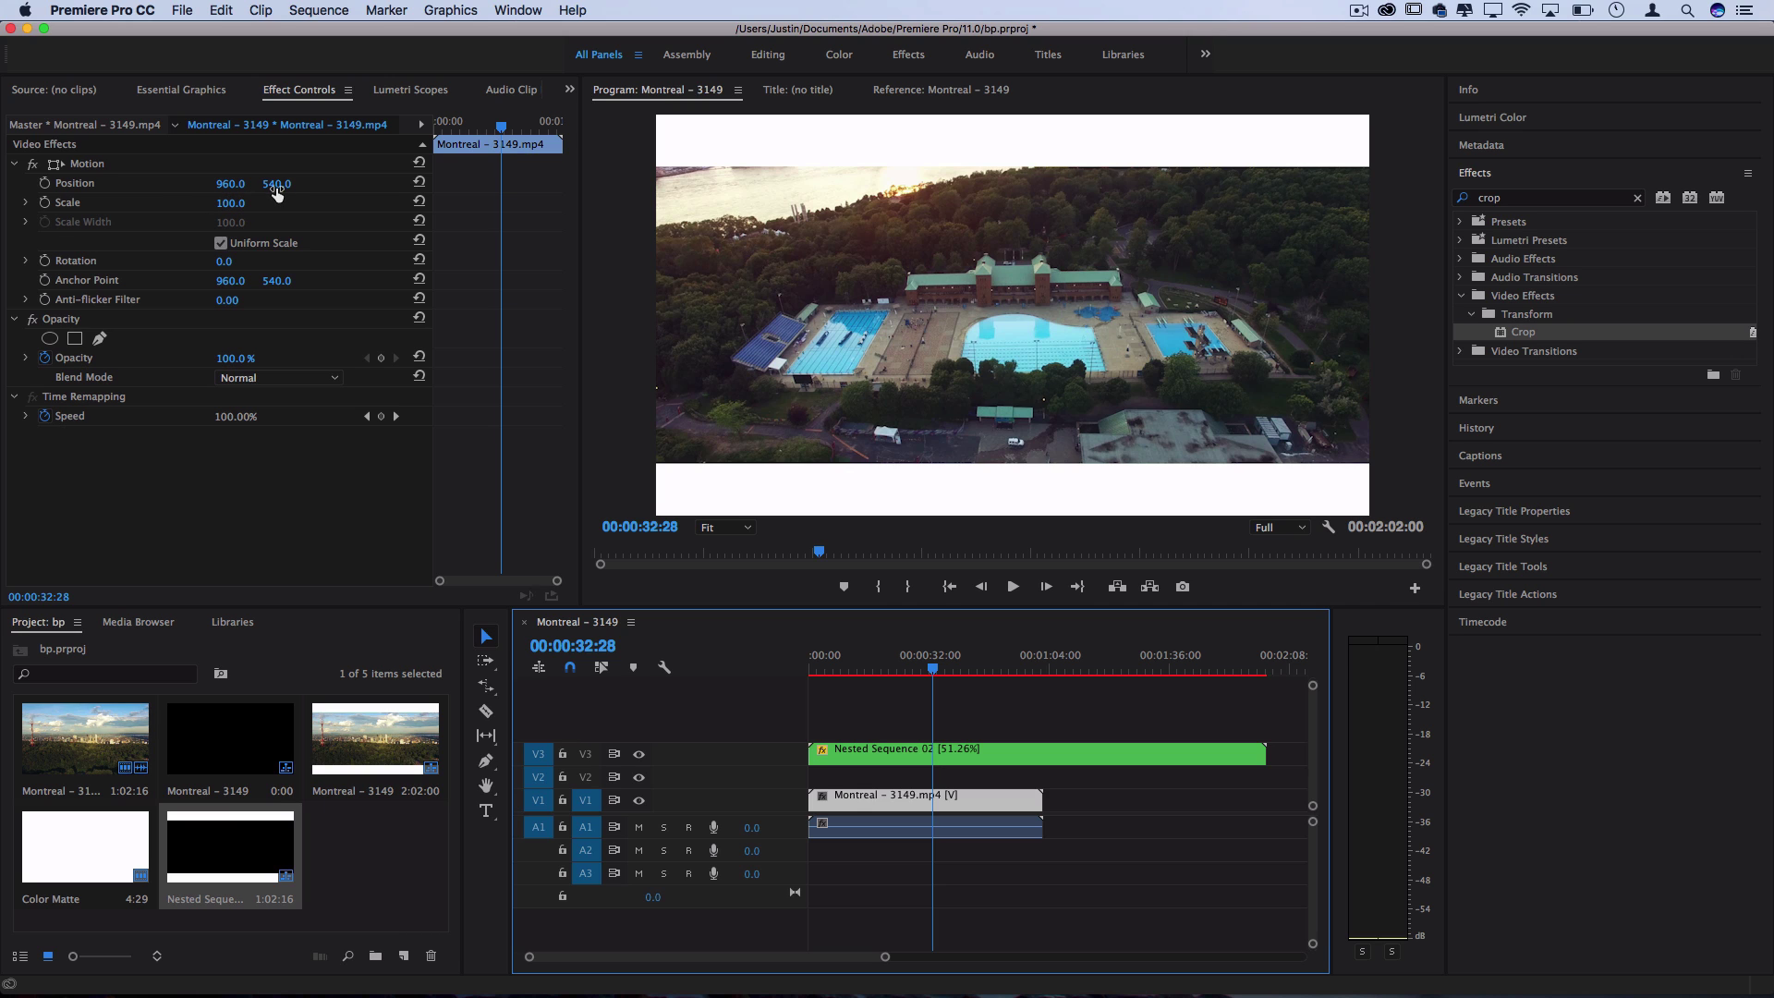
{"action": "left_click_drag", "start_coordinate": [276, 192], "coordinate": [379, 192]}
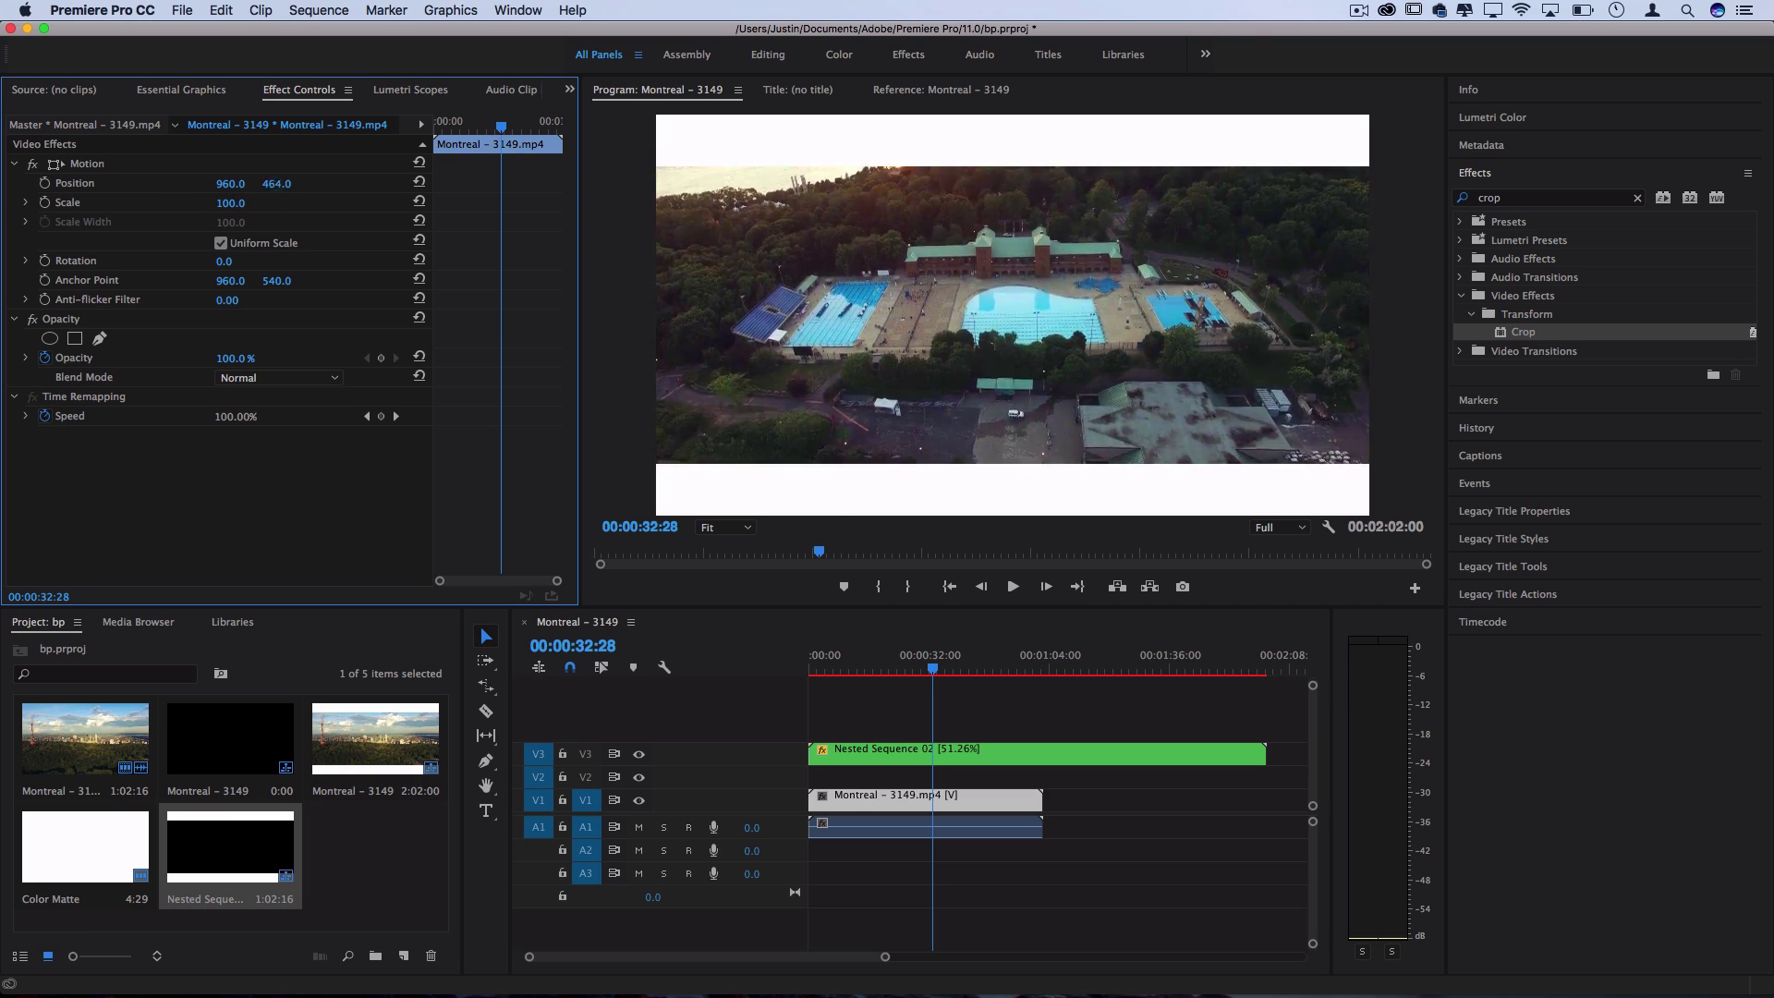
{"action": "left_click_drag", "start_coordinate": [277, 183], "coordinate": [7, 185]}
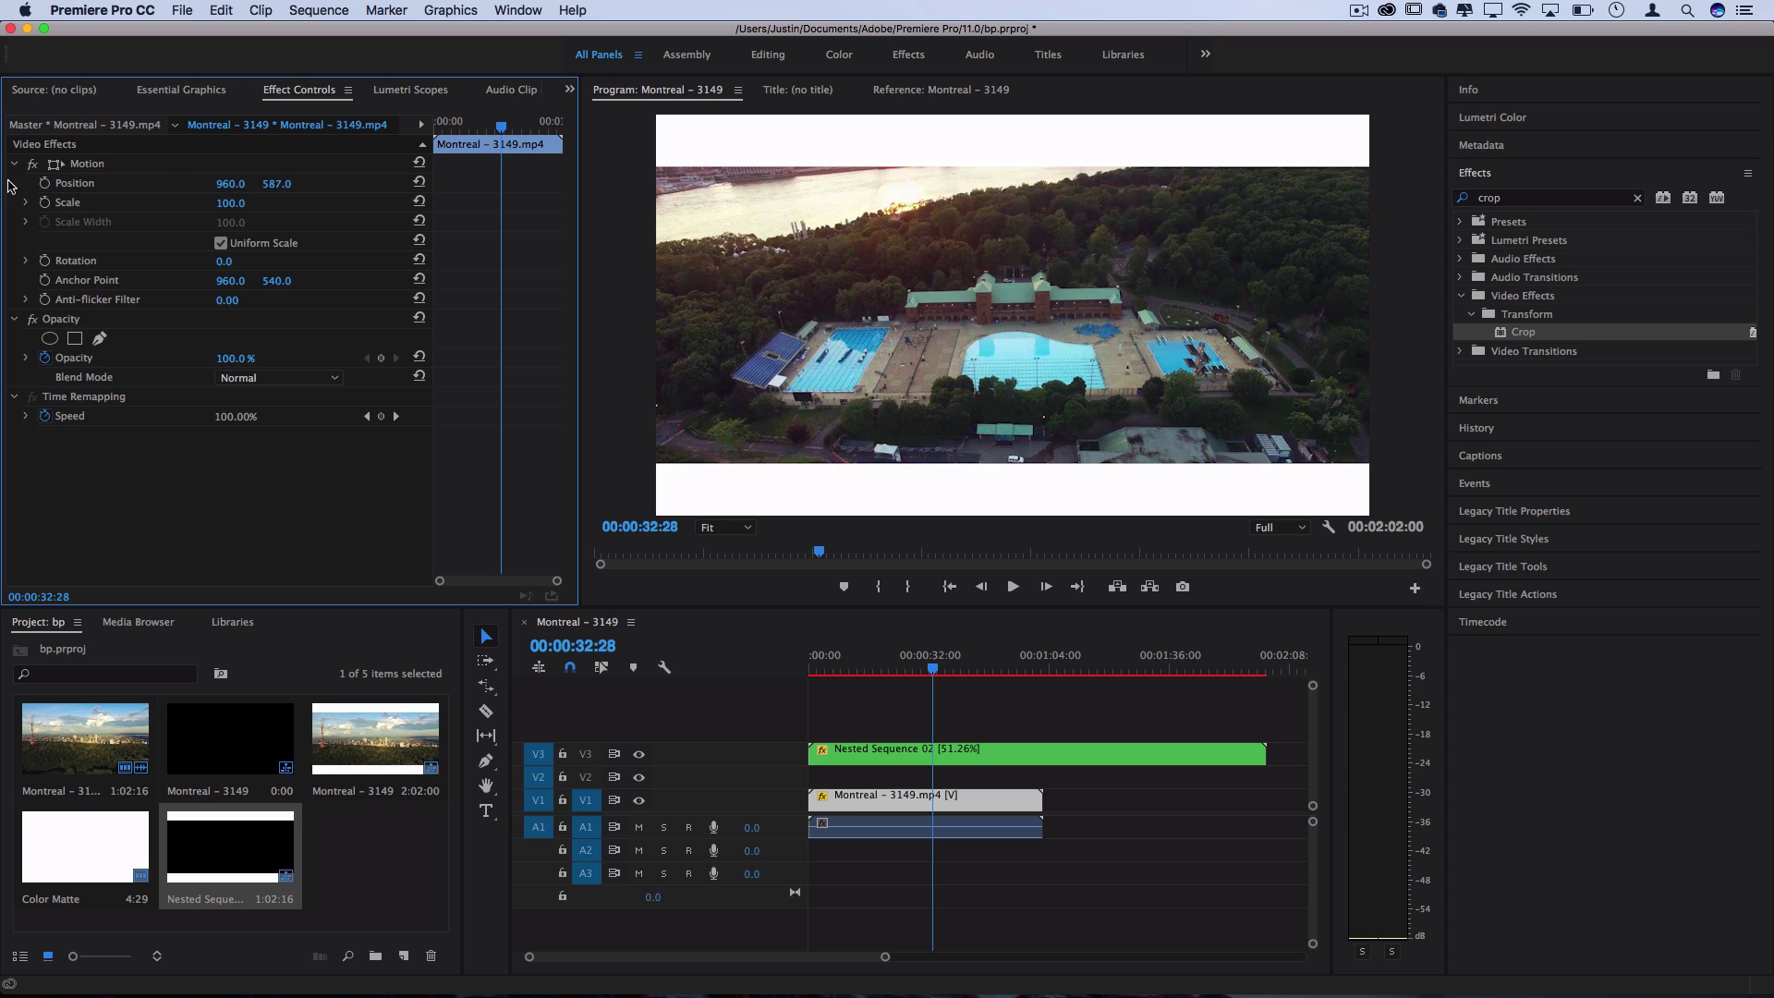
Keyframe the footage's Position Y from 587 to 546 and play back the result.
{"action": "key", "text": "Home"}
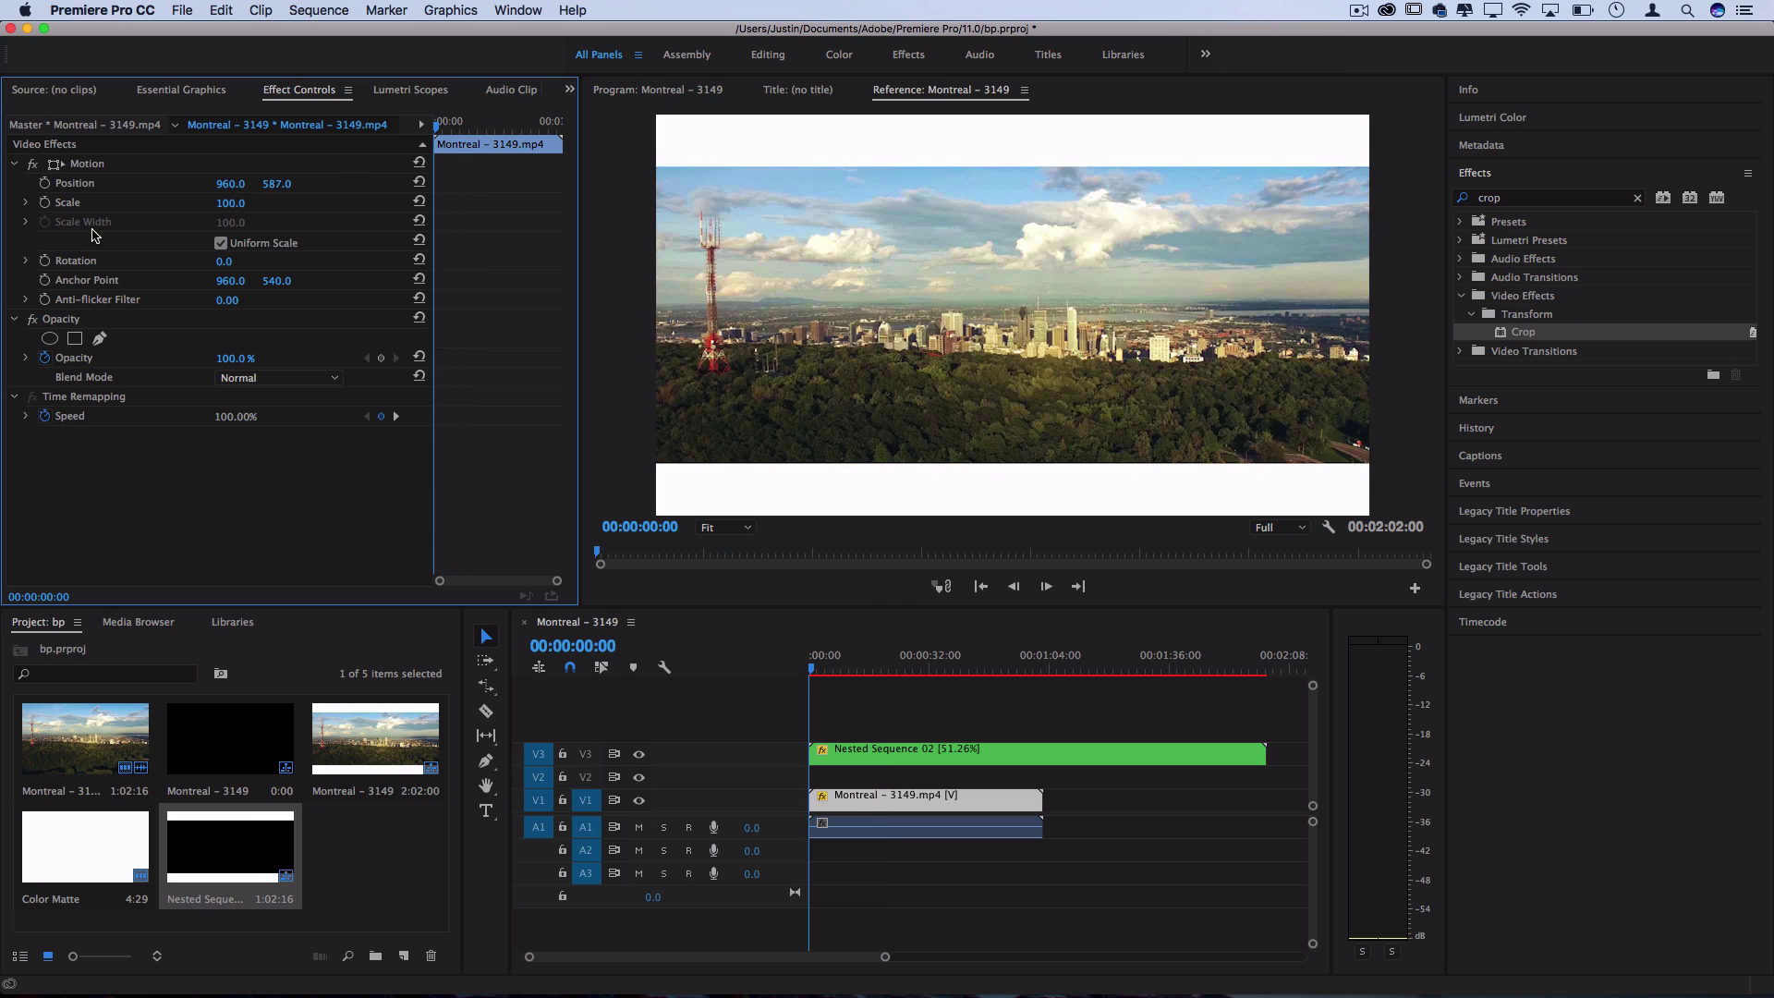
{"action": "left_click", "coordinate": [49, 184]}
{"action": "left_click", "coordinate": [452, 121]}
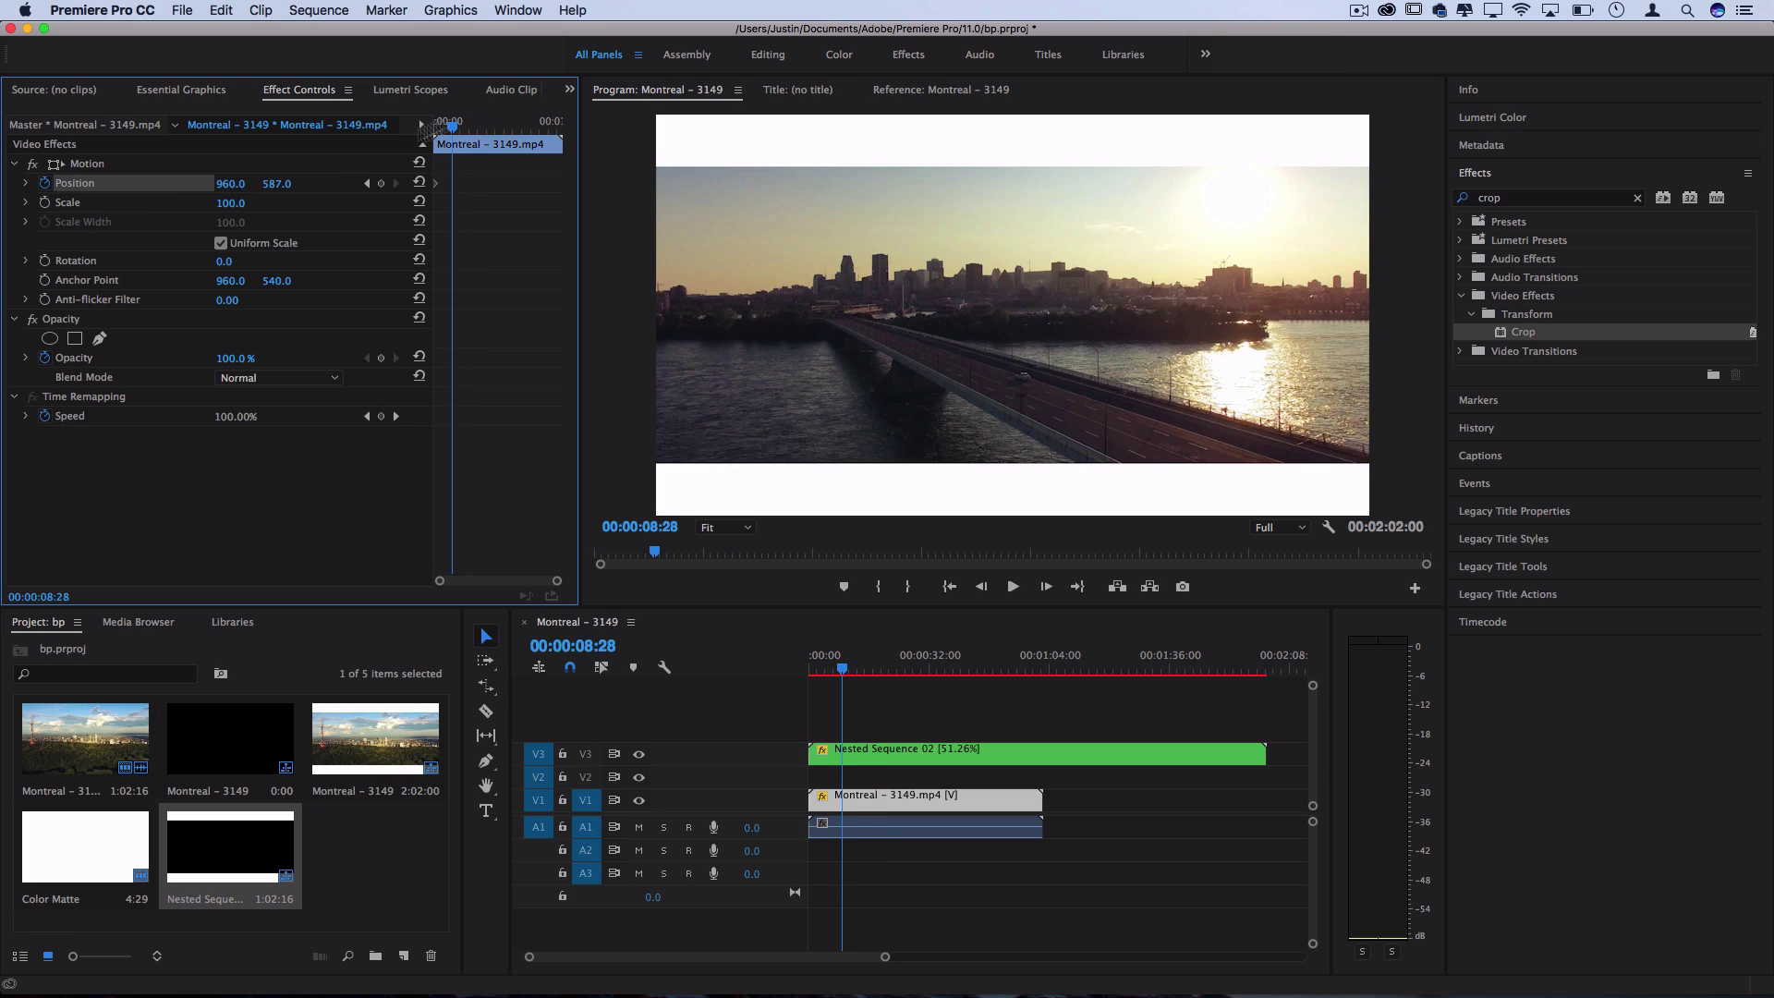
{"action": "left_click_drag", "start_coordinate": [276, 183], "coordinate": [239, 183]}
{"action": "key", "text": "space"}
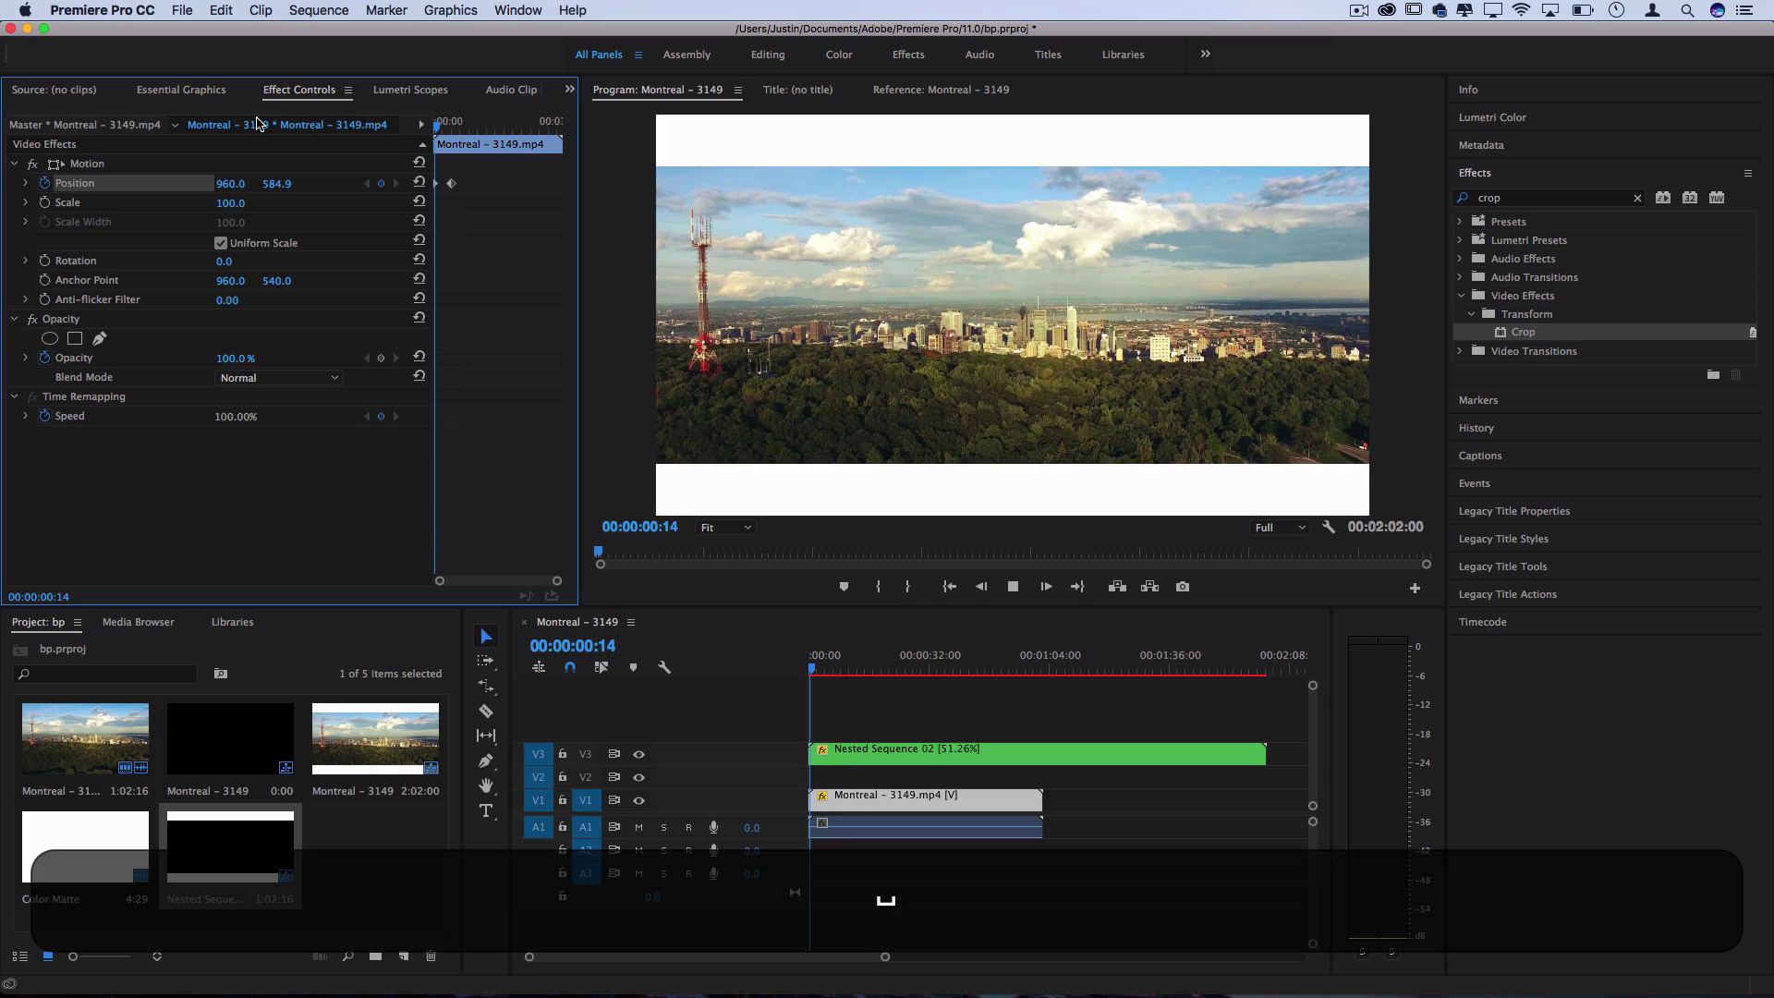
{"action": "key", "text": "space"}
{"action": "left_click_drag", "start_coordinate": [511, 129], "coordinate": [522, 130]}
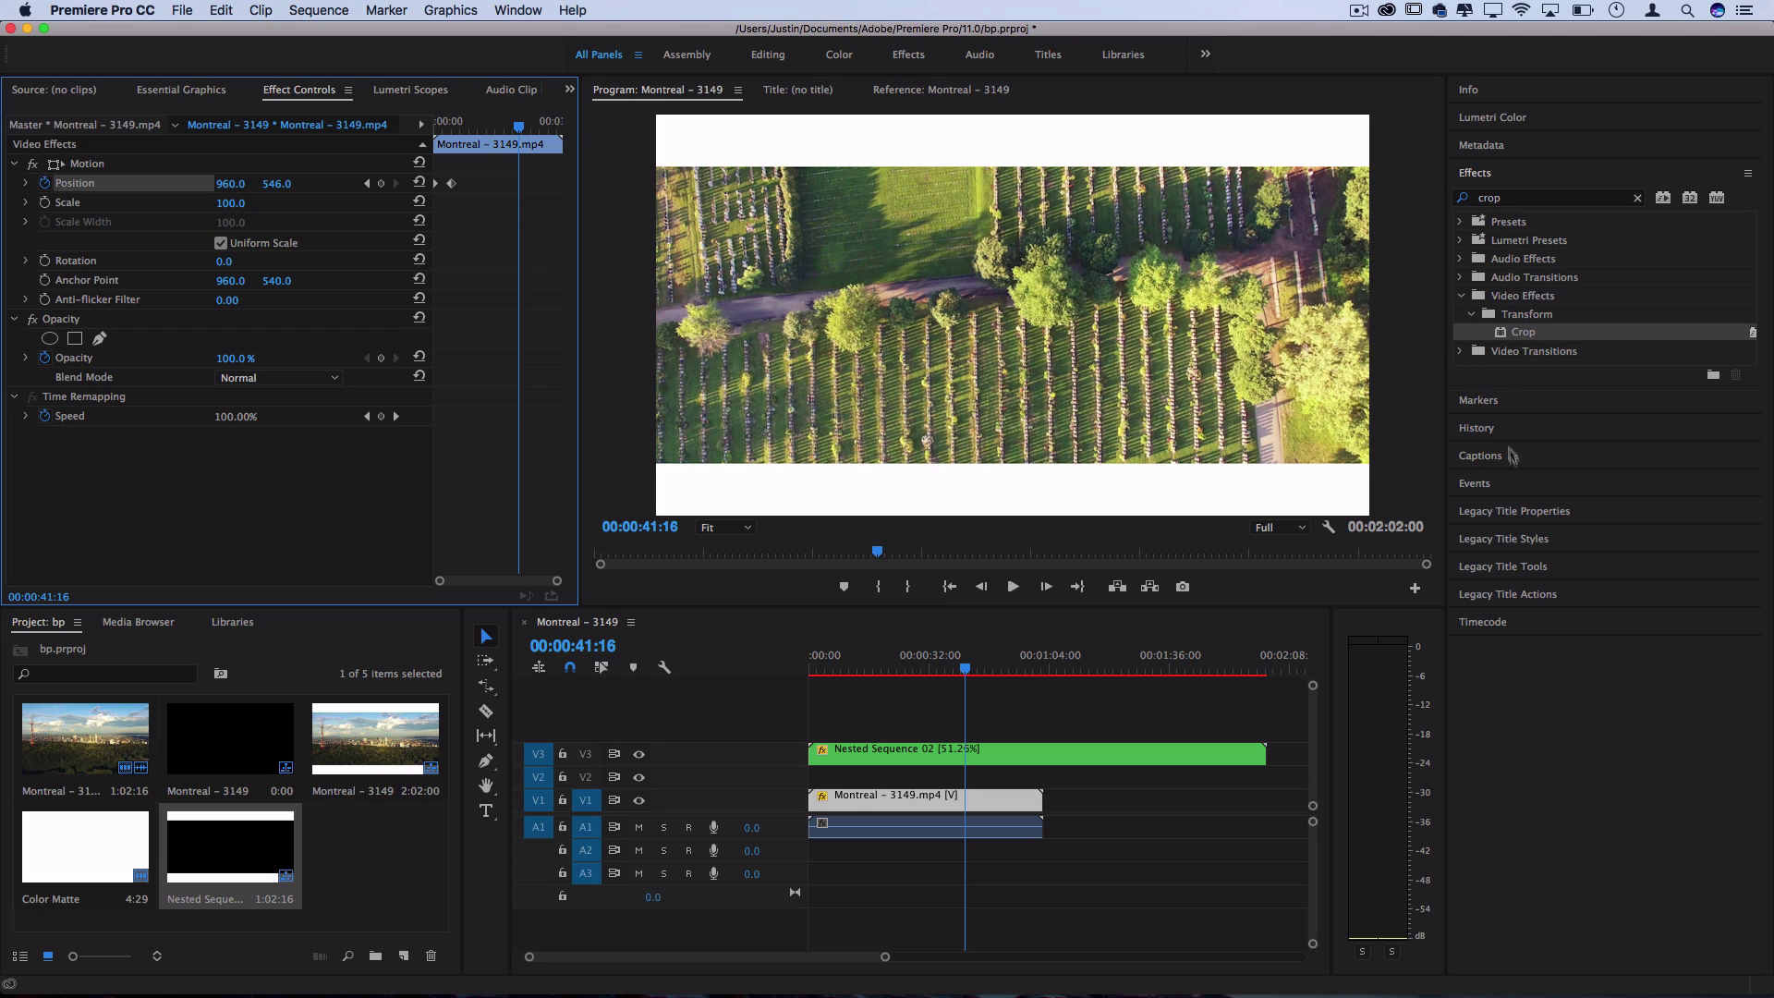
{"action": "left_click", "coordinate": [868, 663]}
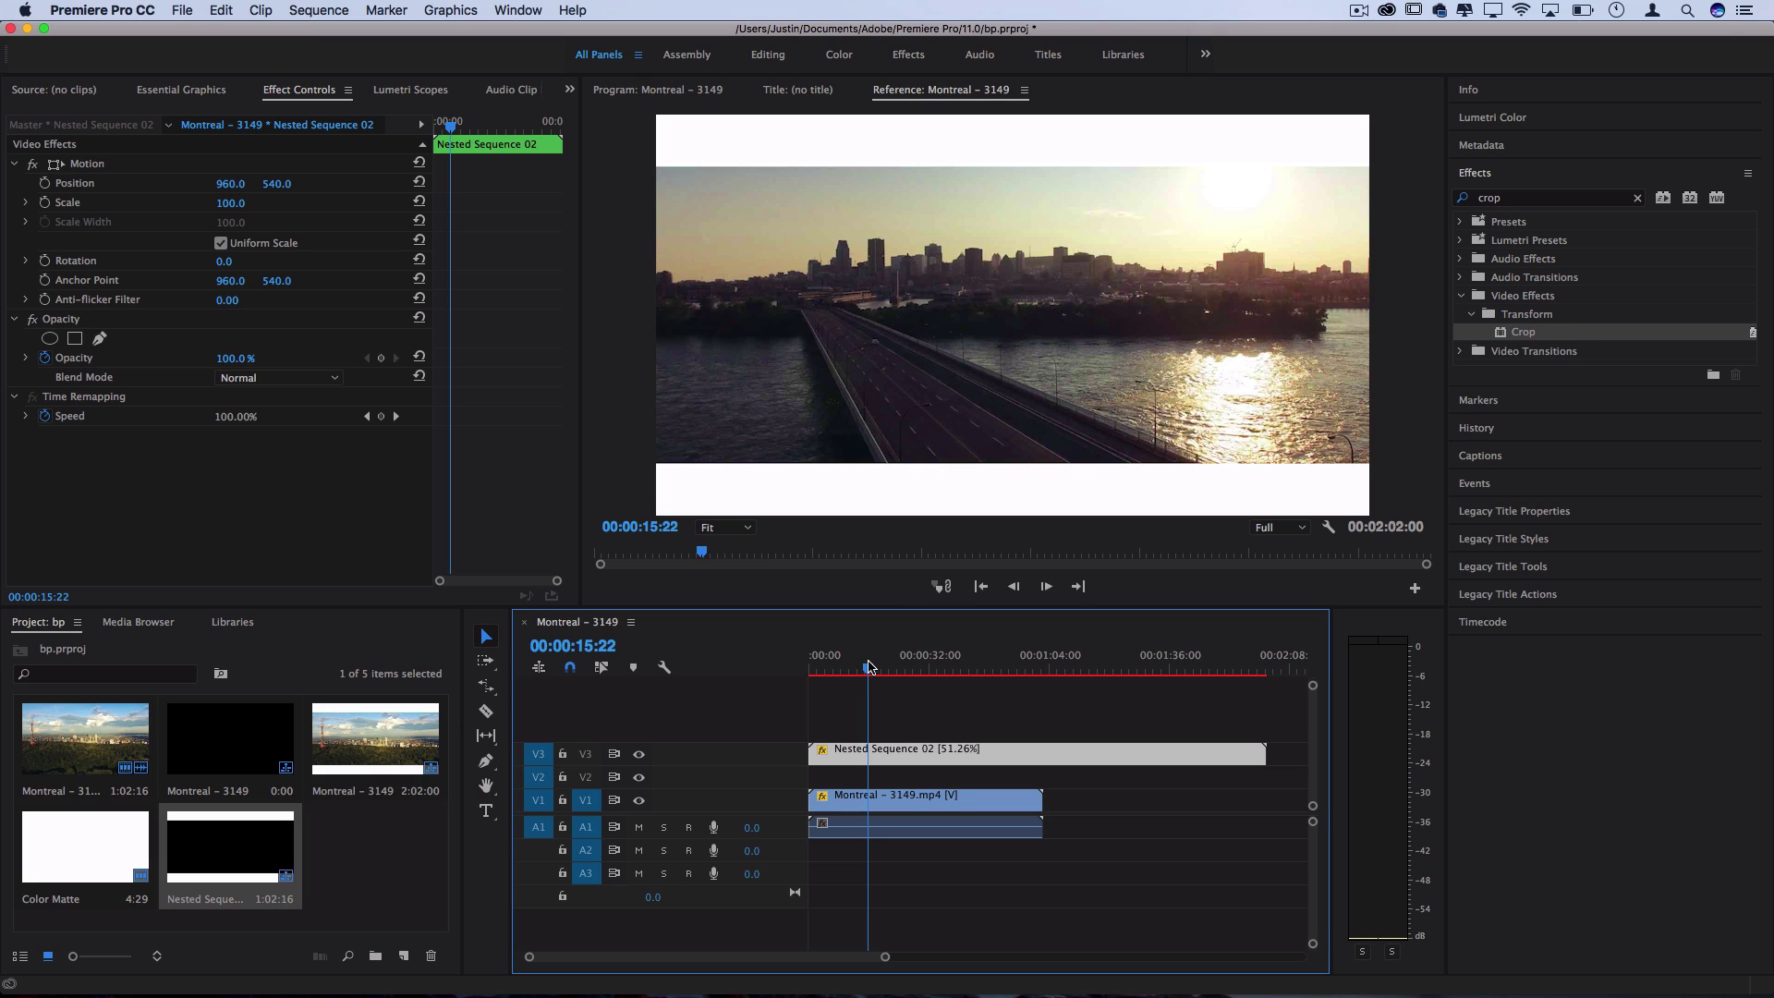
{"action": "left_click_drag", "start_coordinate": [867, 665], "coordinate": [941, 677]}
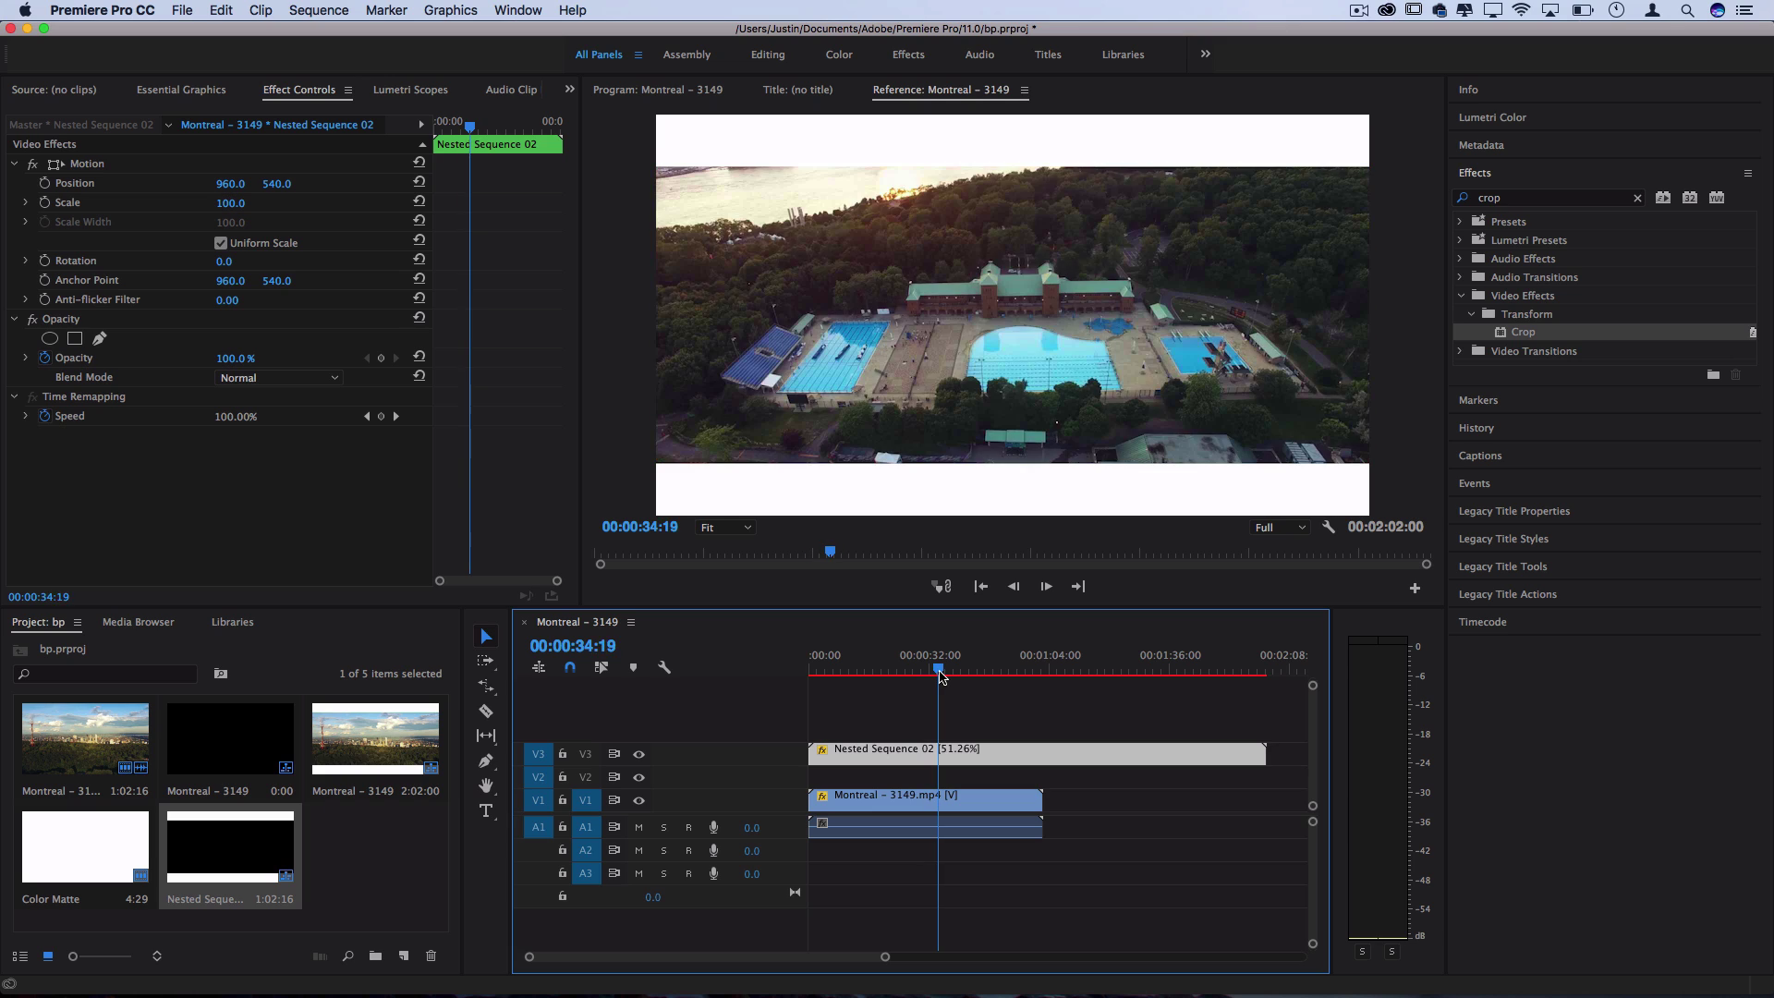